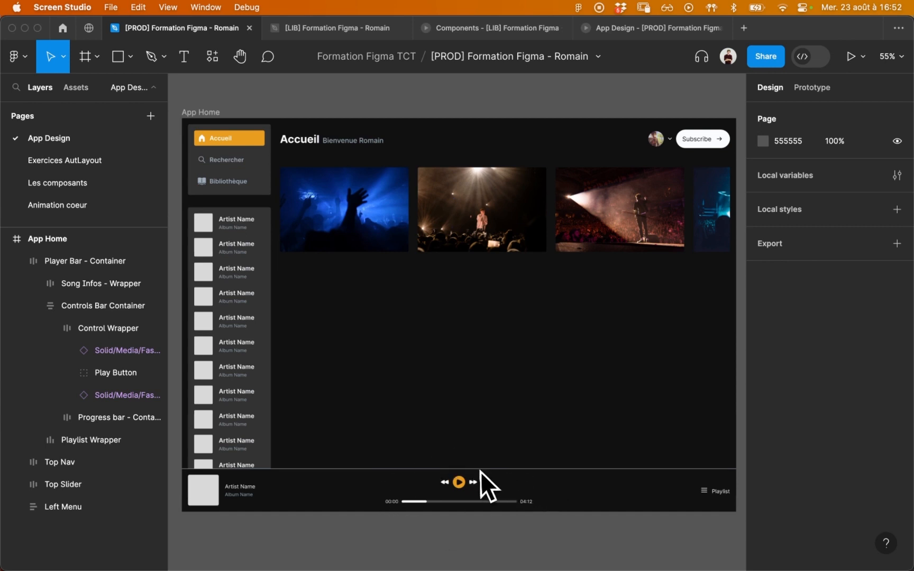
# Copy the Play Button group from the App Home player bar's controls.
pyautogui.click(470, 478)
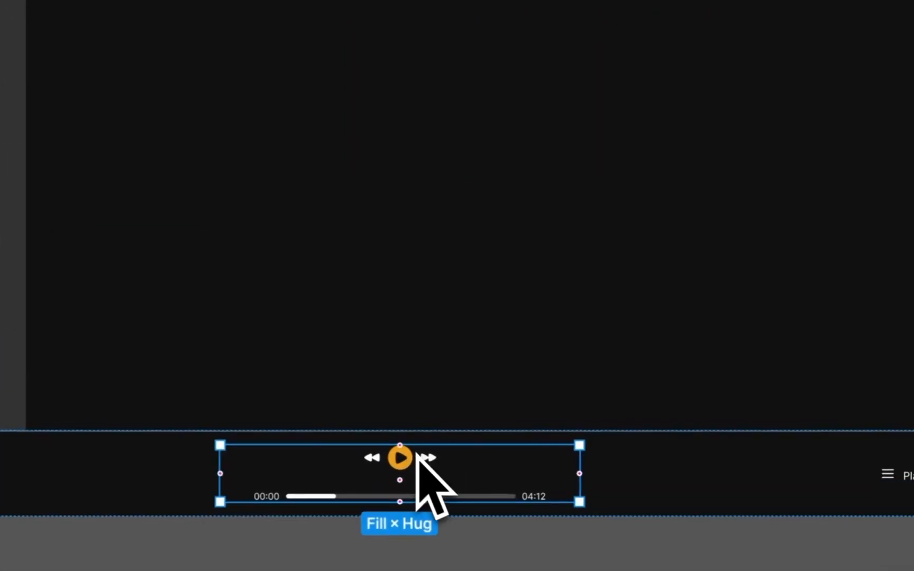
pyautogui.doubleClick(417, 455)
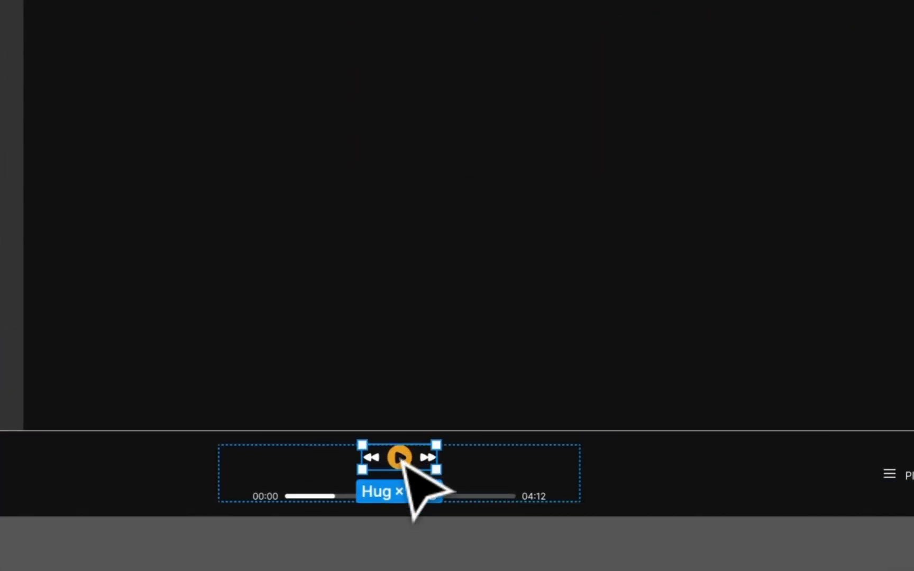
pyautogui.click(418, 455)
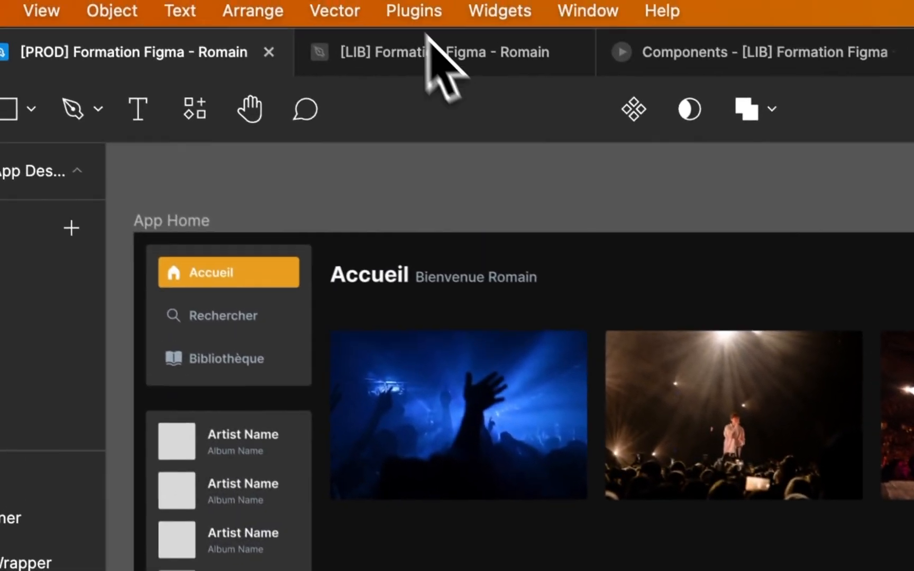
# Paste the play button into the Buttons frame of the [LIB] Formation Figma file and place it beneath the existing button variants.
pyautogui.click(389, 21)
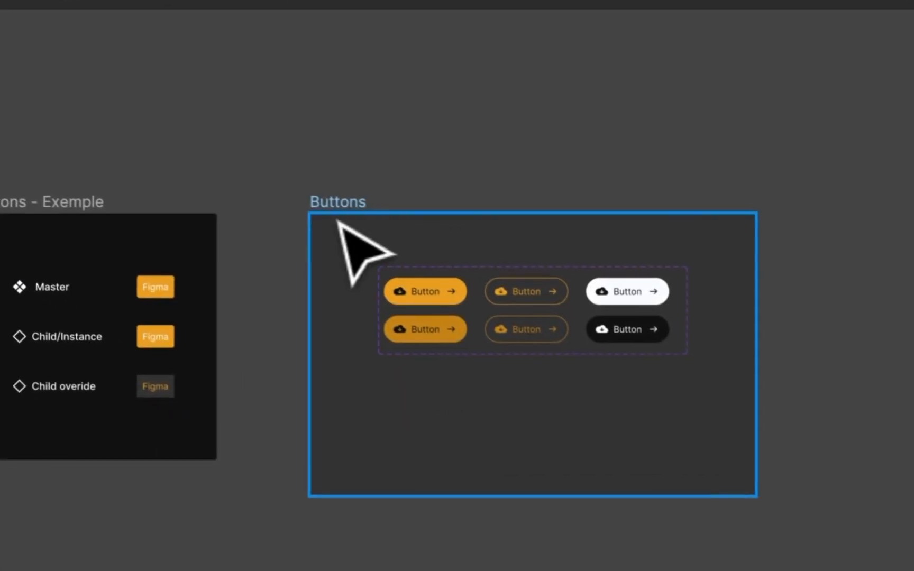
pyautogui.moveTo(403, 226); pyautogui.dragTo(415, 191)
pyautogui.press('z')
pyautogui.click(521, 413)
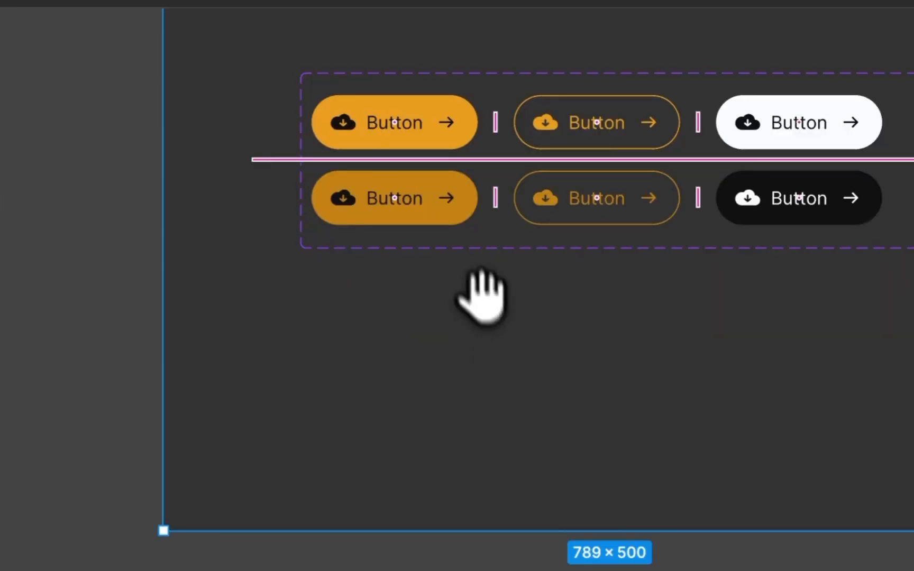
pyautogui.moveTo(548, 281); pyautogui.dragTo(367, 339)
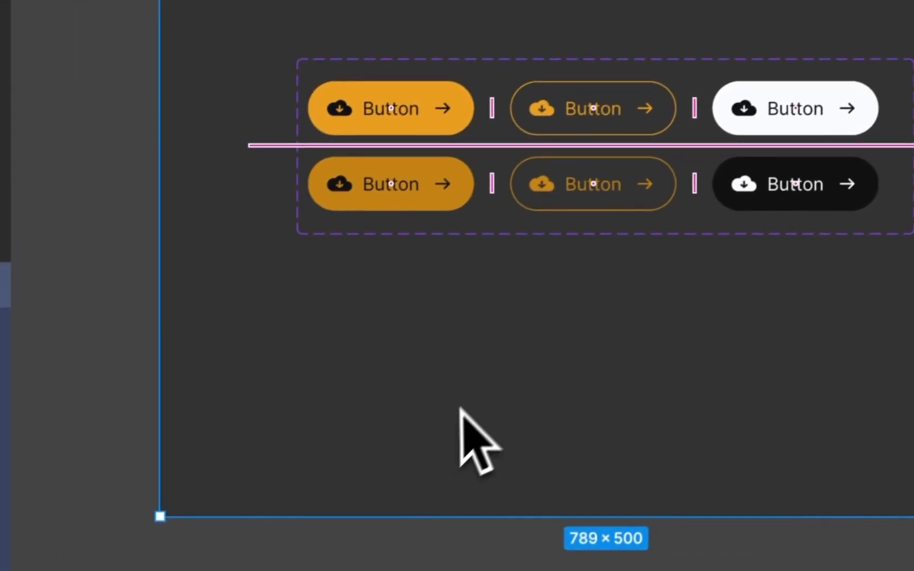
pyautogui.press('super+z')
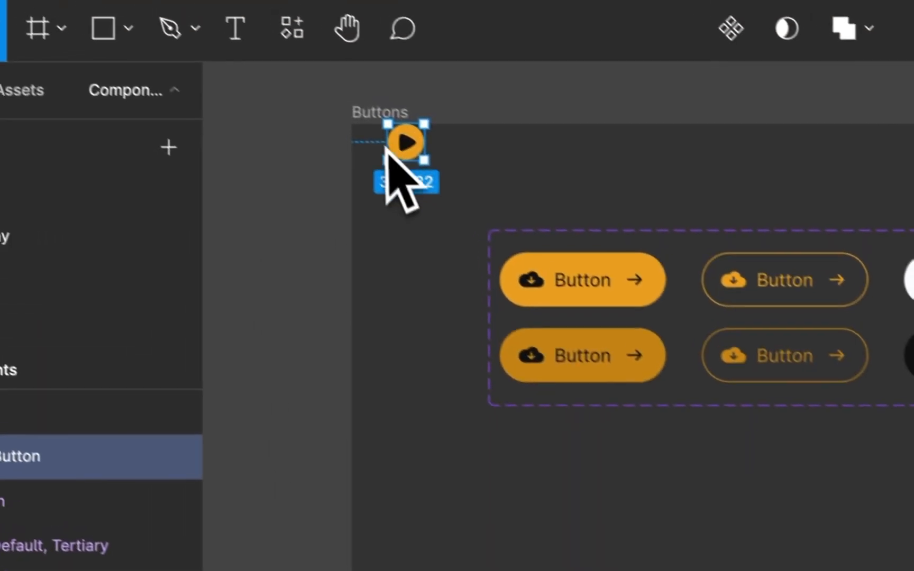
pyautogui.moveTo(240, 28); pyautogui.dragTo(548, 441)
# Rename the pasted play button group as Play Button/Play/Default.
pyautogui.press('z')
pyautogui.click(549, 436)
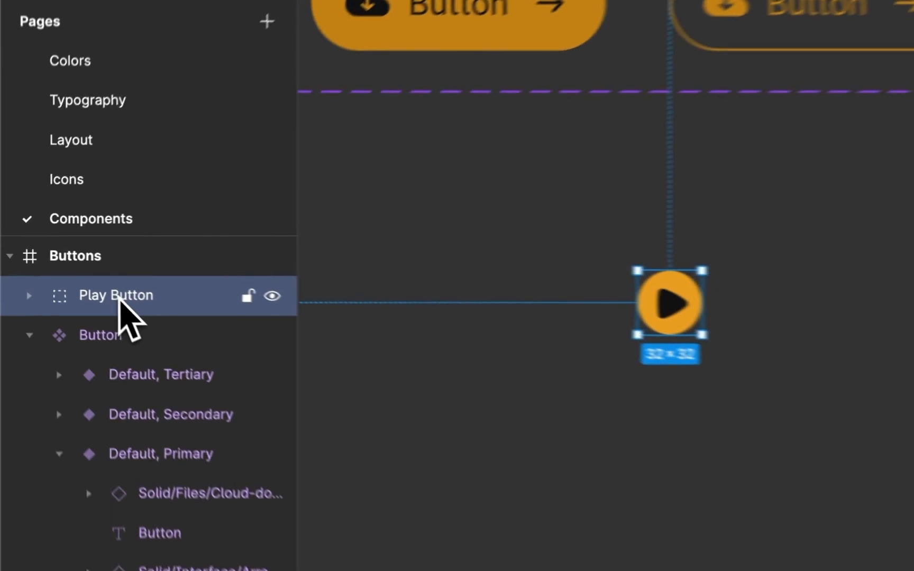
pyautogui.doubleClick(64, 269)
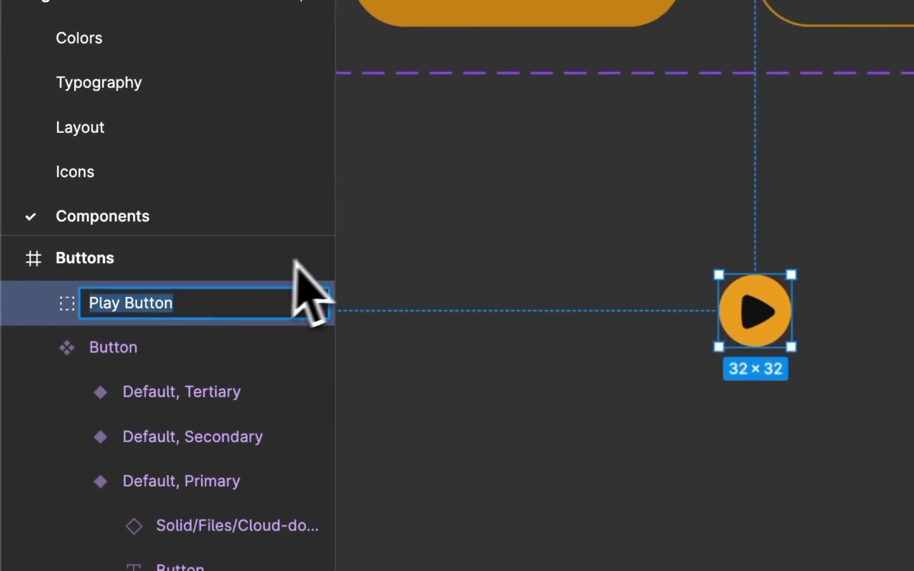
pyautogui.write('Play/Default')
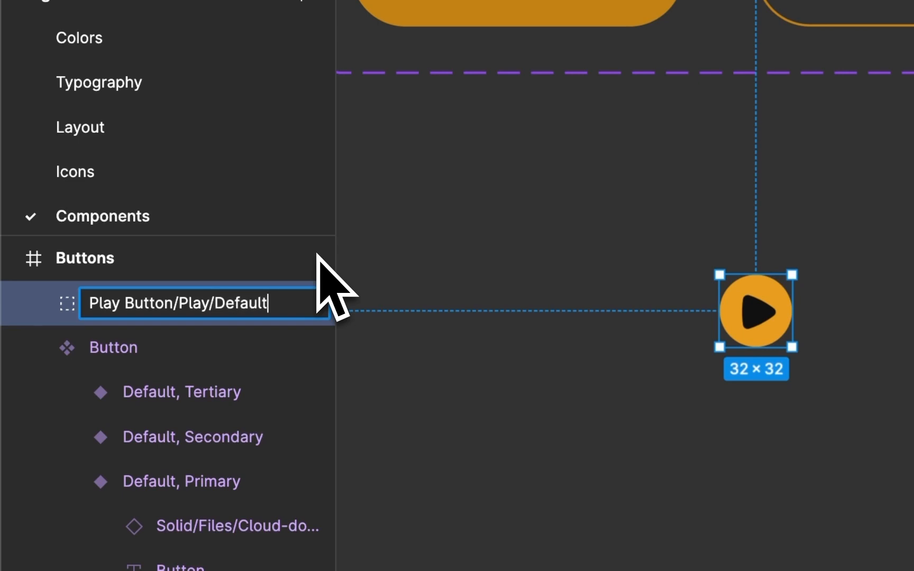
pyautogui.press('Return')
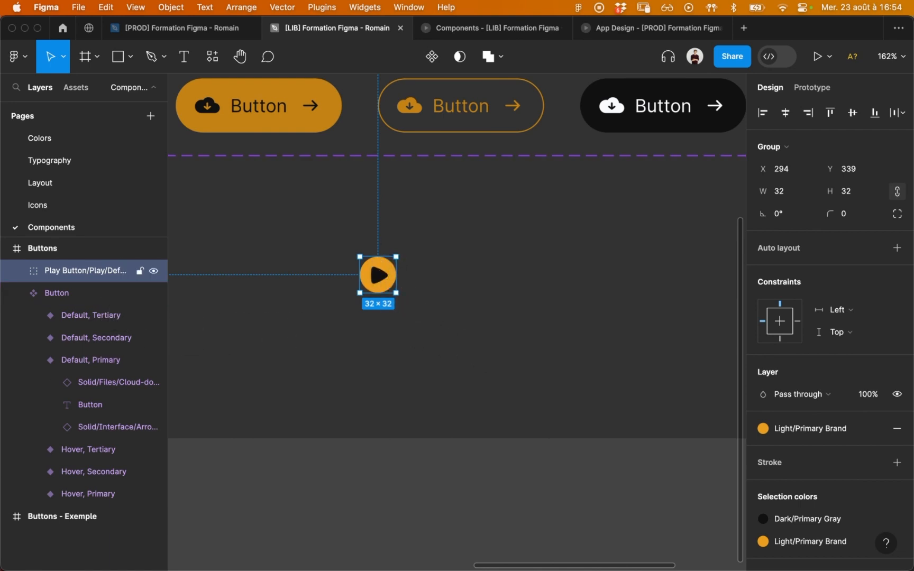
# Duplicate the play button beneath itself, detach the copy's fill from its color style and set its HSL lightness to 62.
pyautogui.moveTo(372, 270); pyautogui.dragTo(376, 329)
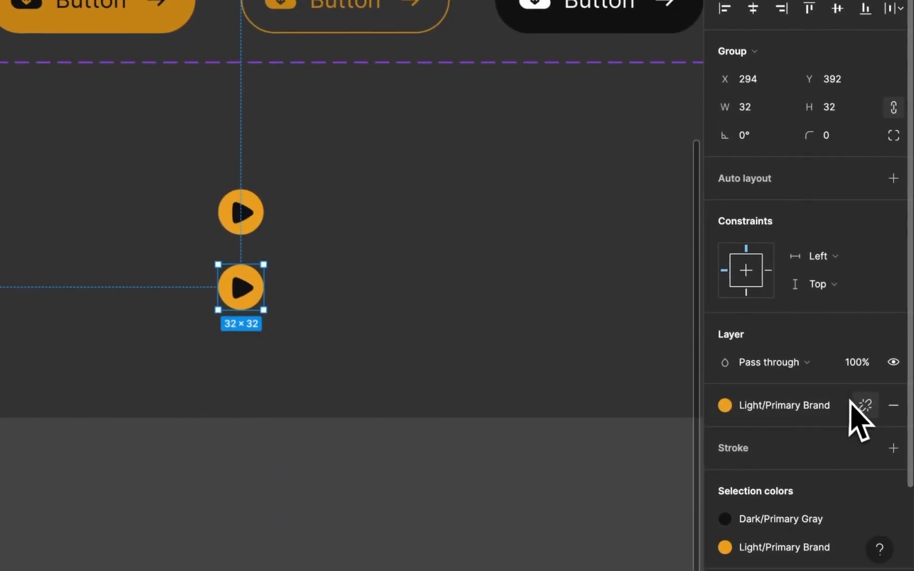
pyautogui.click(870, 409)
pyautogui.click(724, 433)
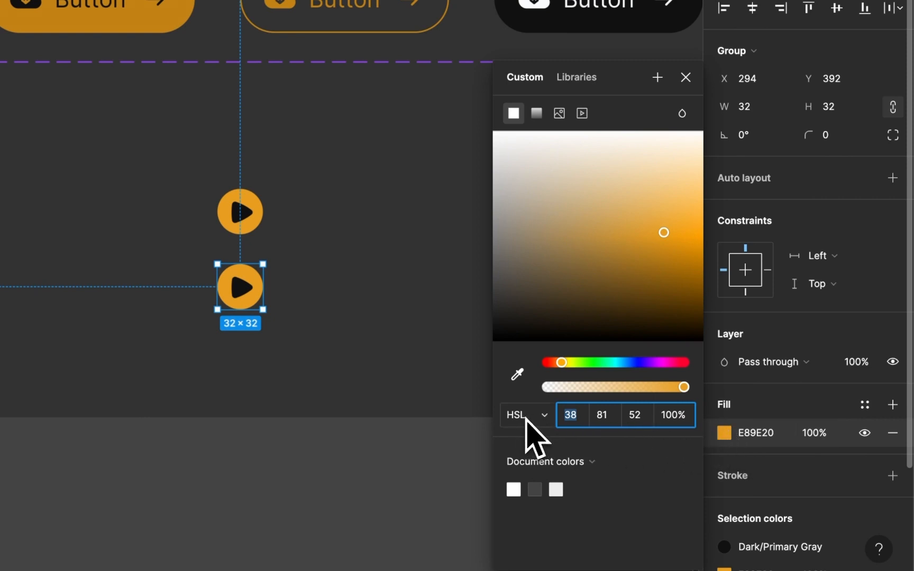
pyautogui.click(637, 416)
pyautogui.write('62')
pyautogui.press('Return')
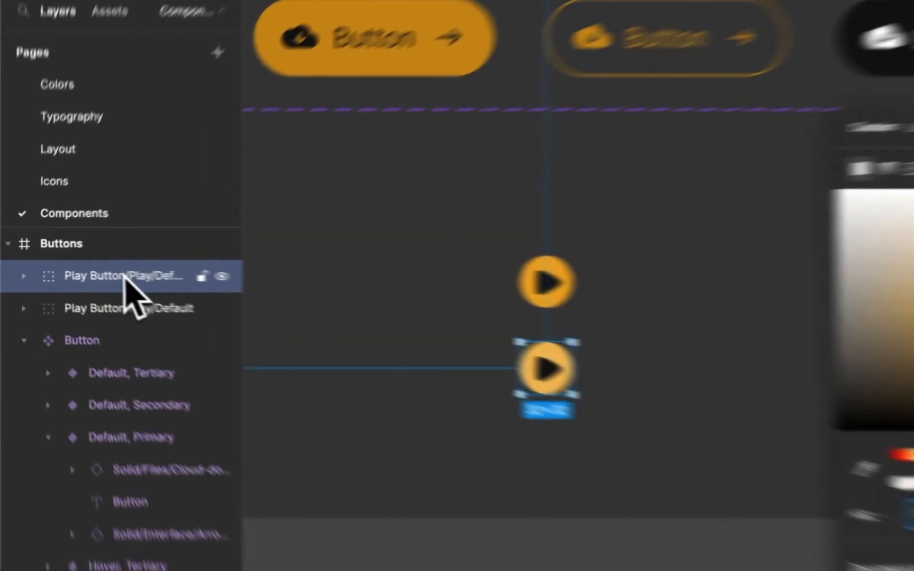
# Rename the lighter copy as Play Button/Play/Hover and move it up to Y 380.
pyautogui.doubleClick(167, 280)
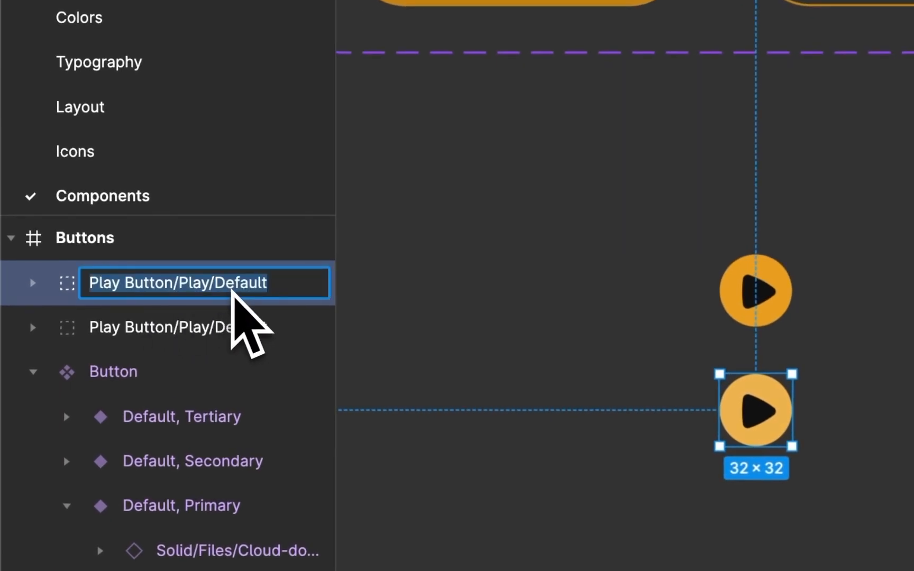
pyautogui.doubleClick(238, 286)
pyautogui.write('Hover')
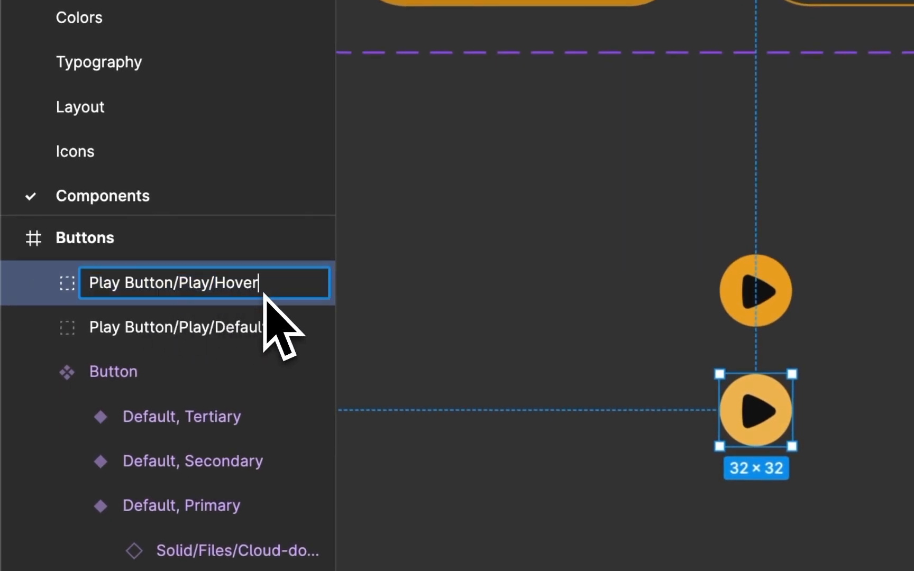
pyautogui.click(818, 394)
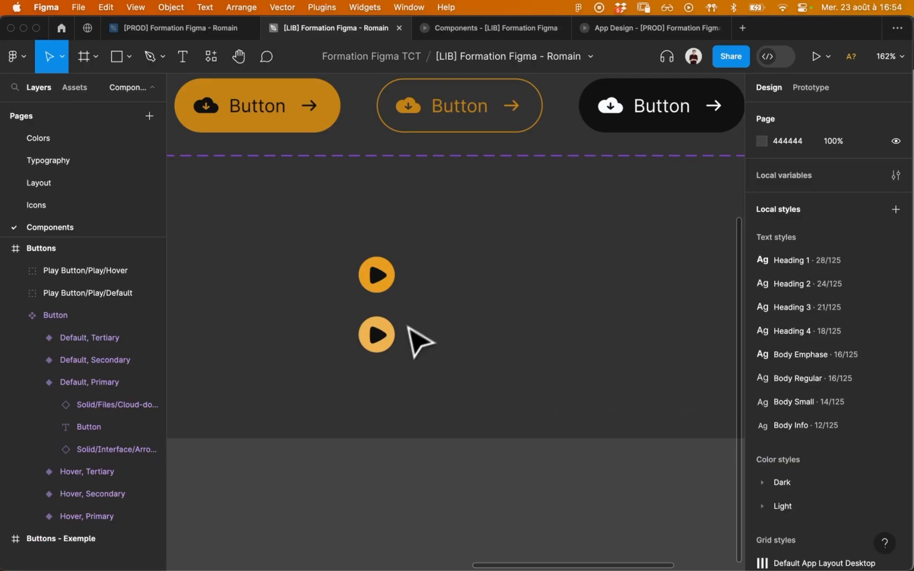
pyautogui.moveTo(770, 394); pyautogui.dragTo(770, 368)
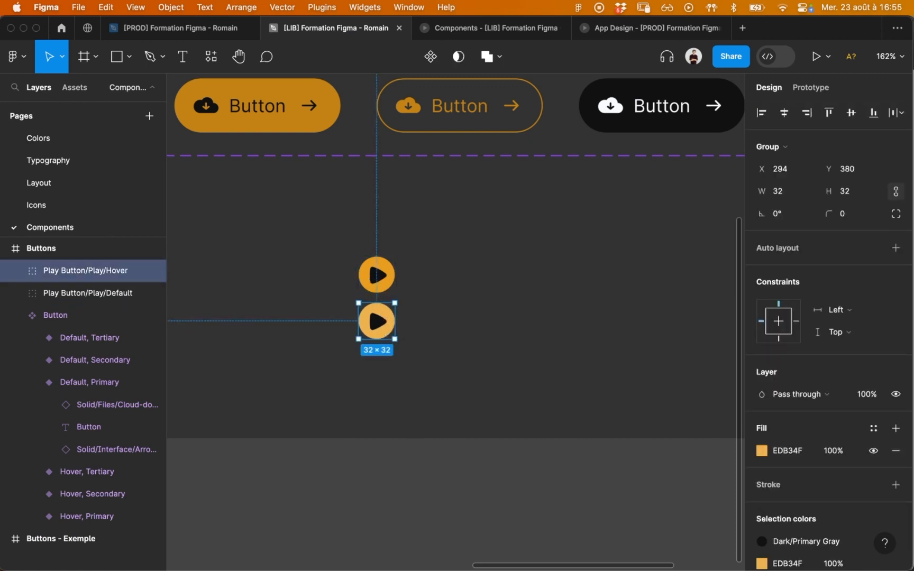
# Duplicate the two play buttons beside the originals at X 349 and reorder the copied Default layer directly beneath the copied Hover layer.
pyautogui.moveTo(435, 371); pyautogui.dragTo(439, 284)
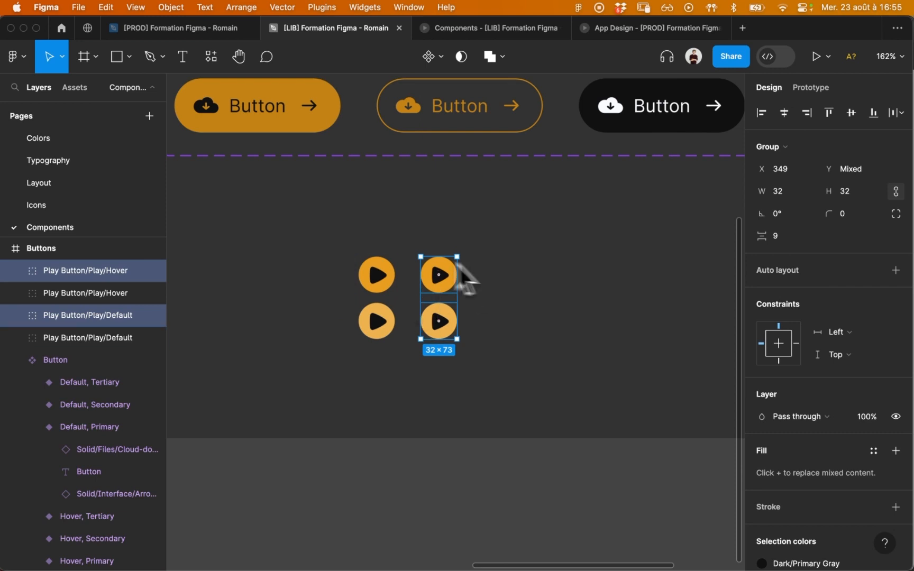
pyautogui.click(109, 273)
pyautogui.click(78, 316)
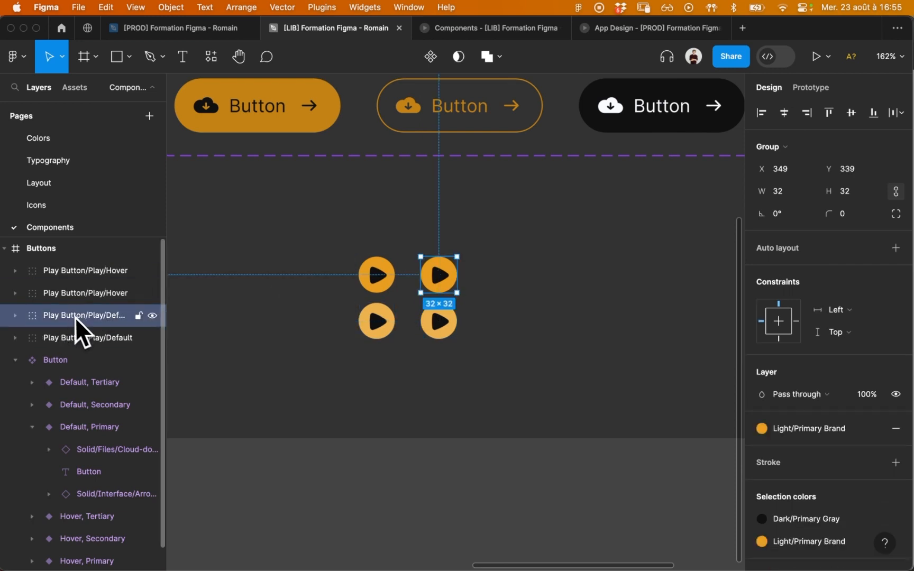
pyautogui.moveTo(65, 312); pyautogui.dragTo(77, 287)
pyautogui.click(541, 361)
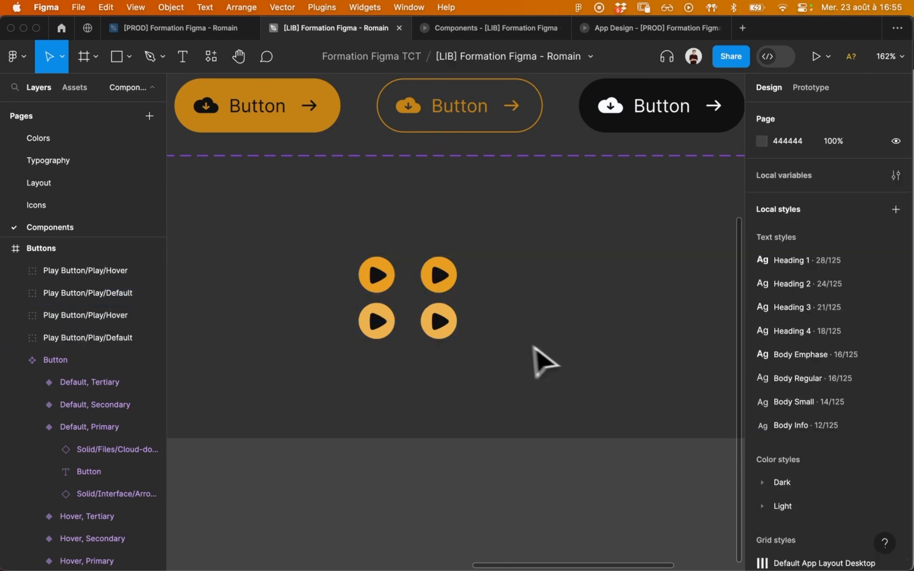
# Swap the icon instance in the copied default button from Play to Pause.
pyautogui.scroll(5, 446, 287)
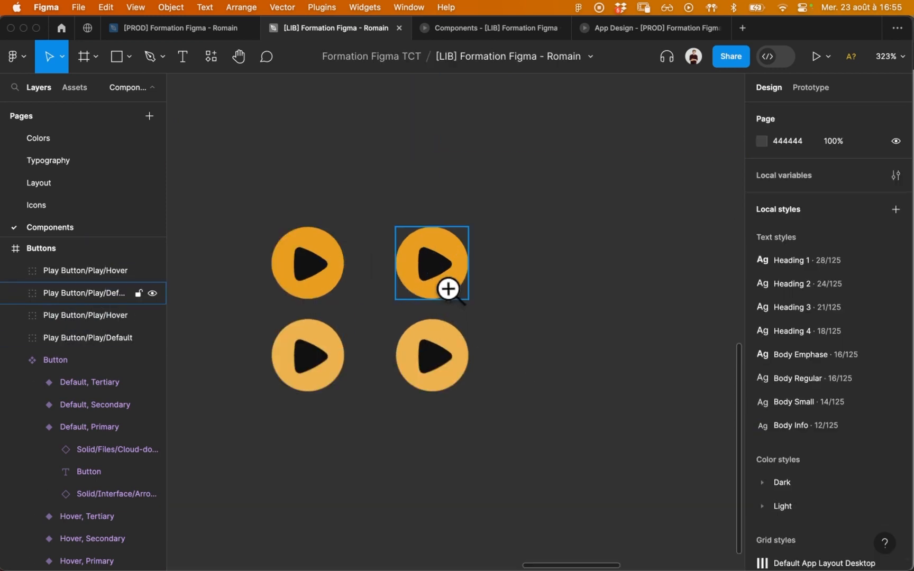
pyautogui.click(437, 258)
pyautogui.doubleClick(449, 266)
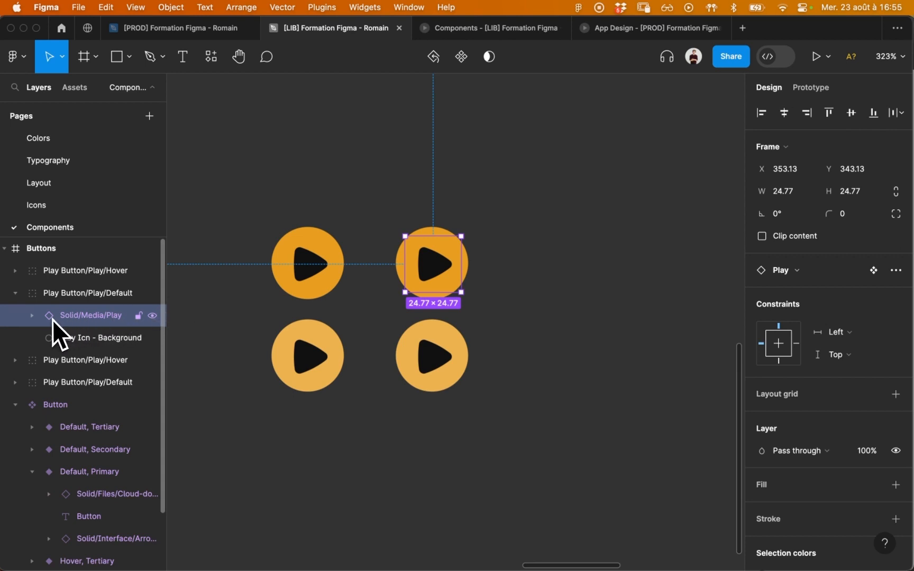
pyautogui.doubleClick(435, 265)
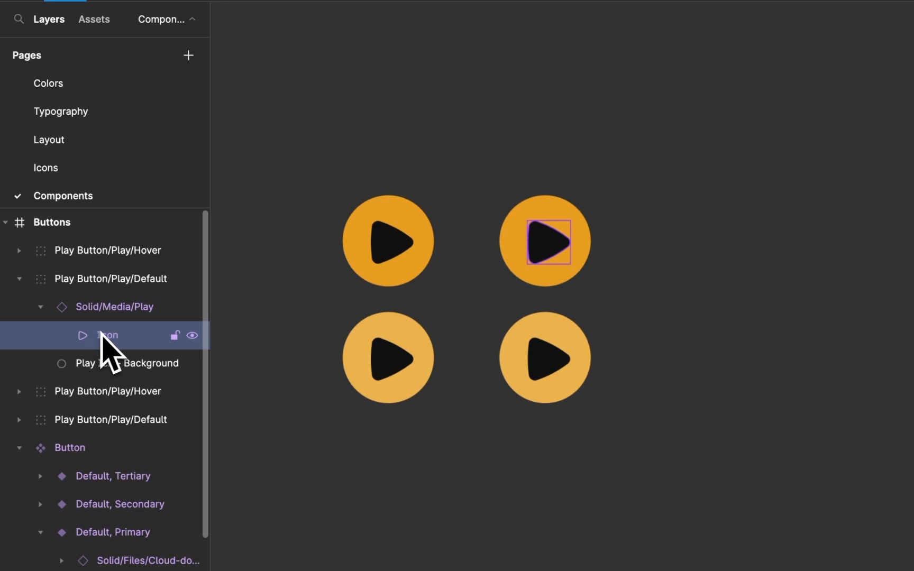
pyautogui.click(98, 313)
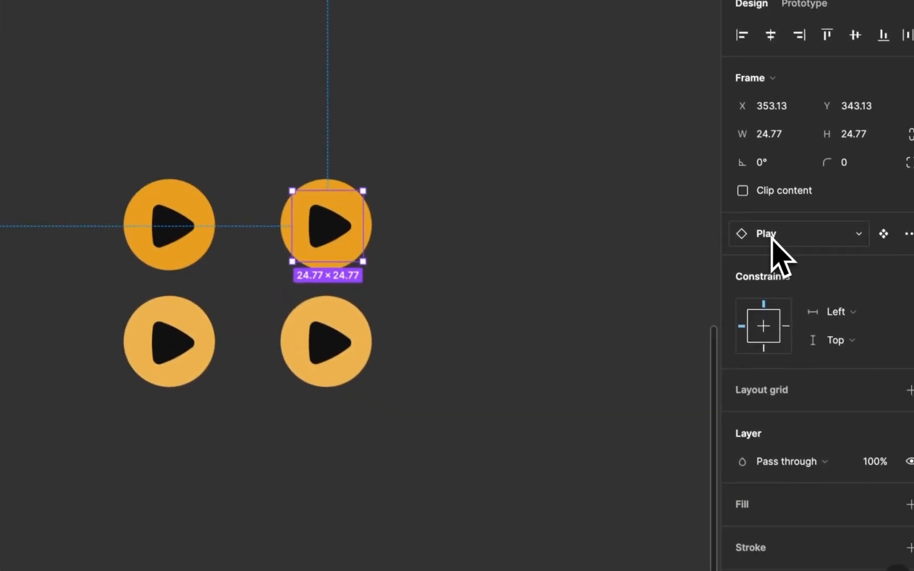
pyautogui.click(769, 231)
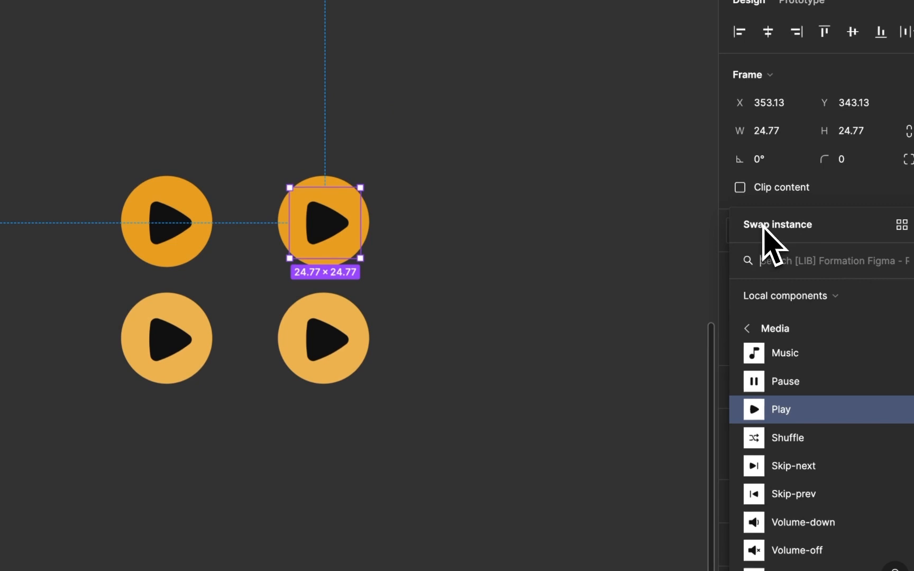
pyautogui.click(807, 384)
# Swap the icon instance in the copied hover button to Pause.
pyautogui.click(338, 342)
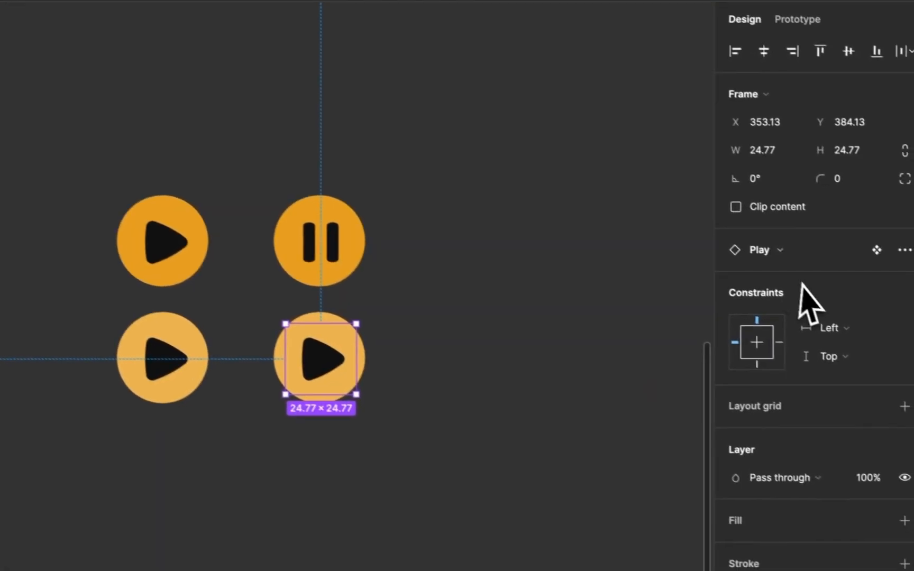
pyautogui.click(764, 250)
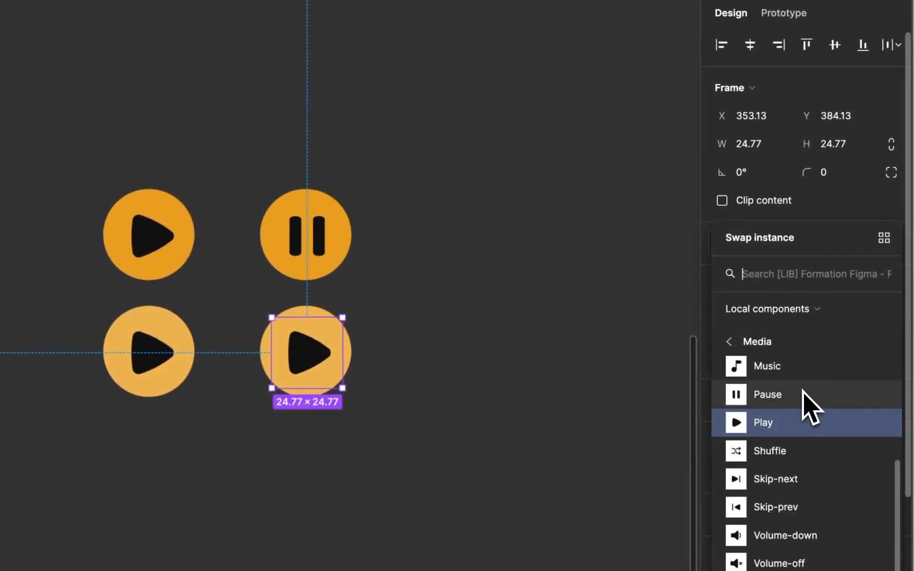
pyautogui.click(816, 399)
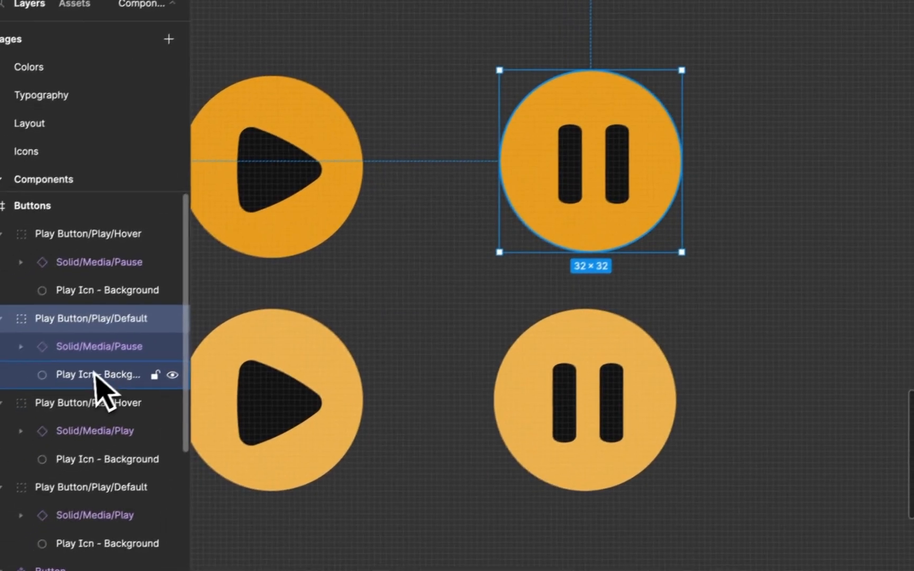
# Apply the white Light/Clouds color style to the background circle of the default pause button.
pyautogui.click(10, 427)
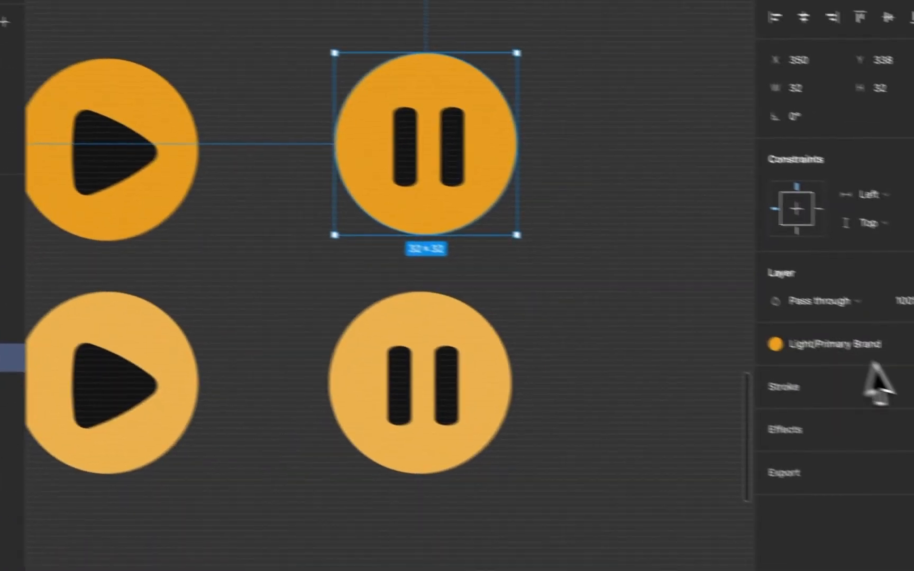
pyautogui.click(857, 350)
pyautogui.click(632, 559)
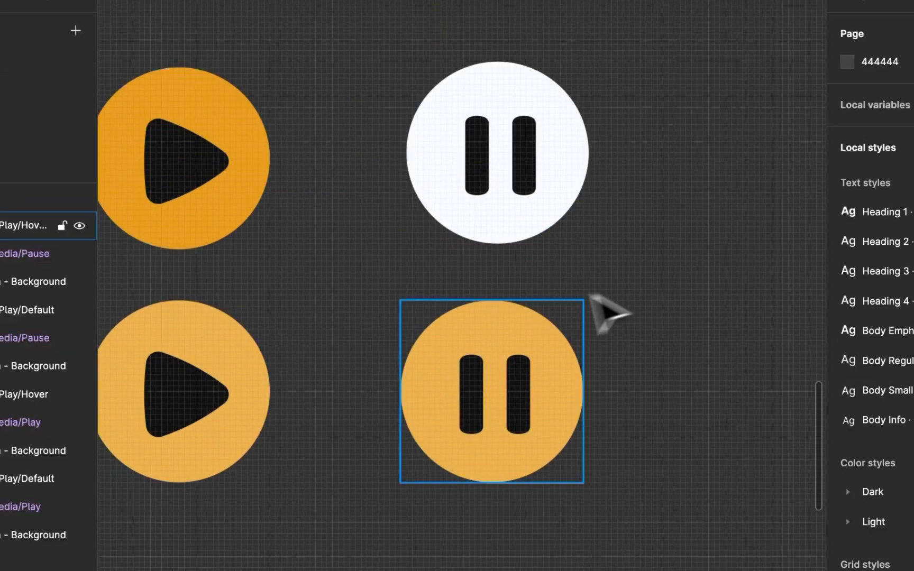
# Apply the Light/Clouds color style to the hover pause button's background circle, then detach that fill from the style.
pyautogui.click(536, 348)
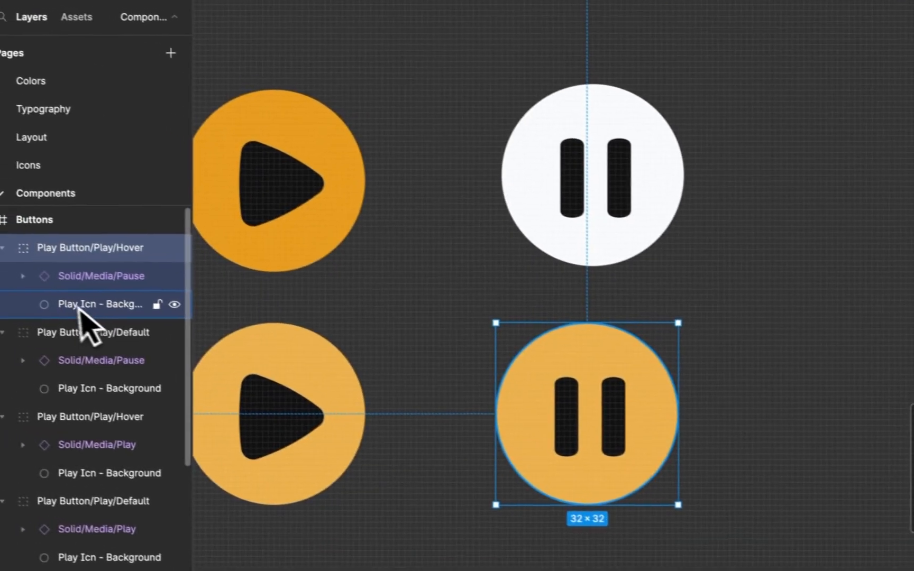
pyautogui.click(16, 281)
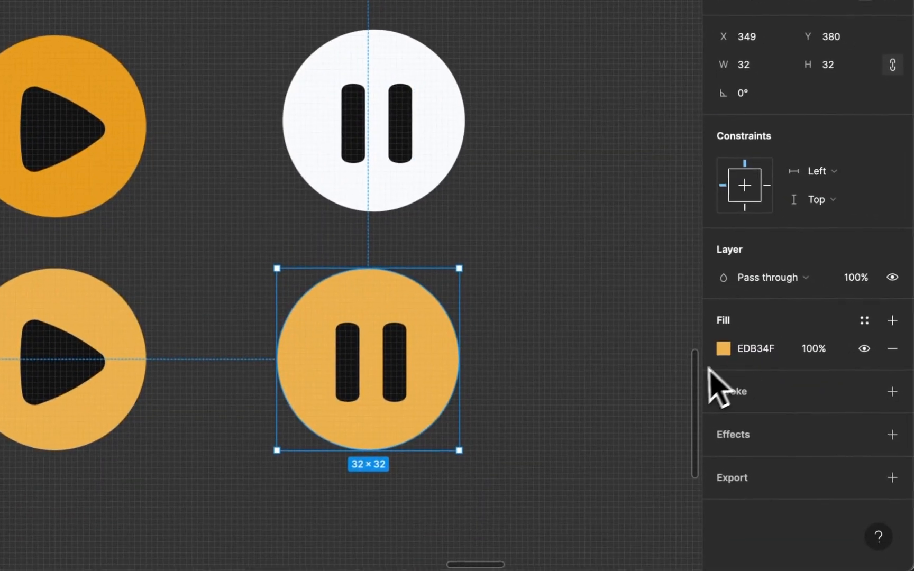
pyautogui.click(859, 321)
pyautogui.click(620, 534)
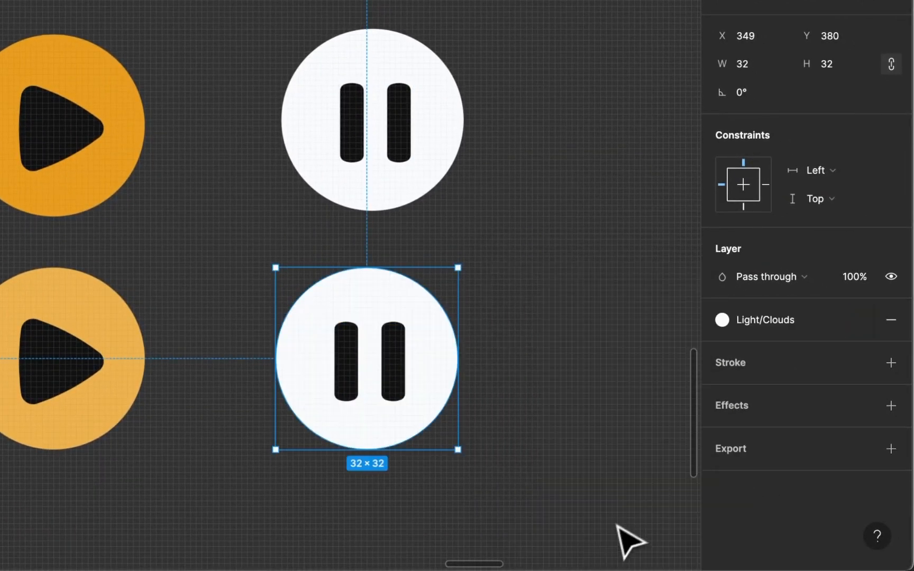
pyautogui.click(863, 320)
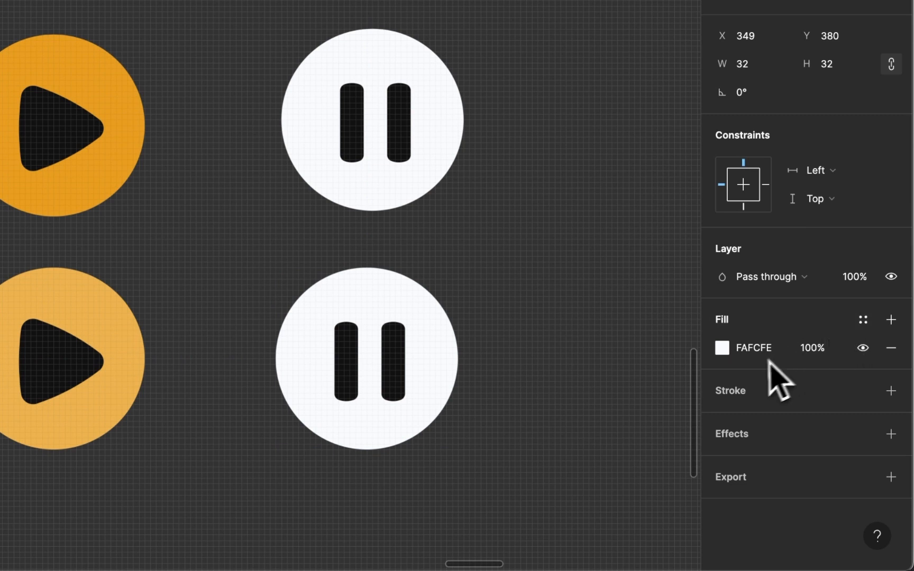
# Darken the hover pause button's background circle by setting its fill's HSL lightness to 89.
pyautogui.click(722, 348)
pyautogui.click(641, 406)
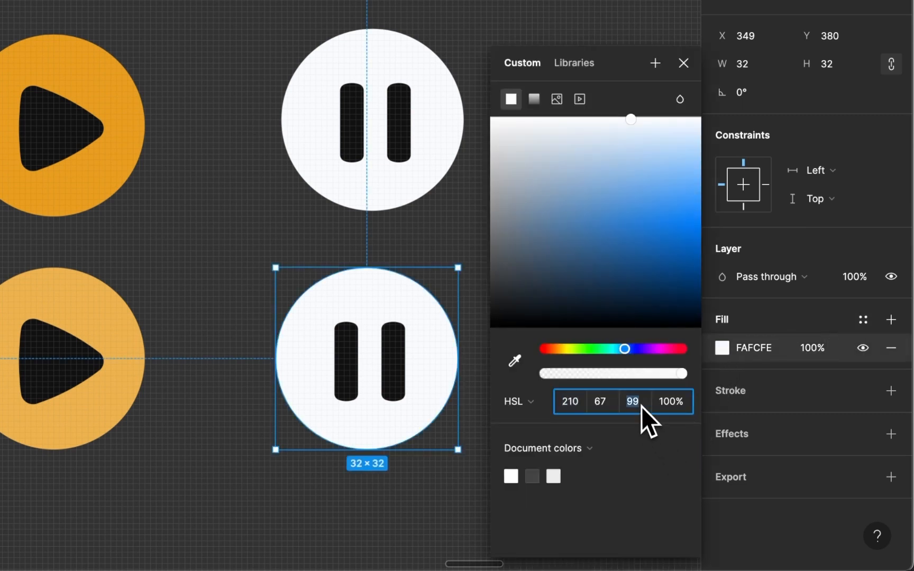
pyautogui.hotkey('shift', 'Down')
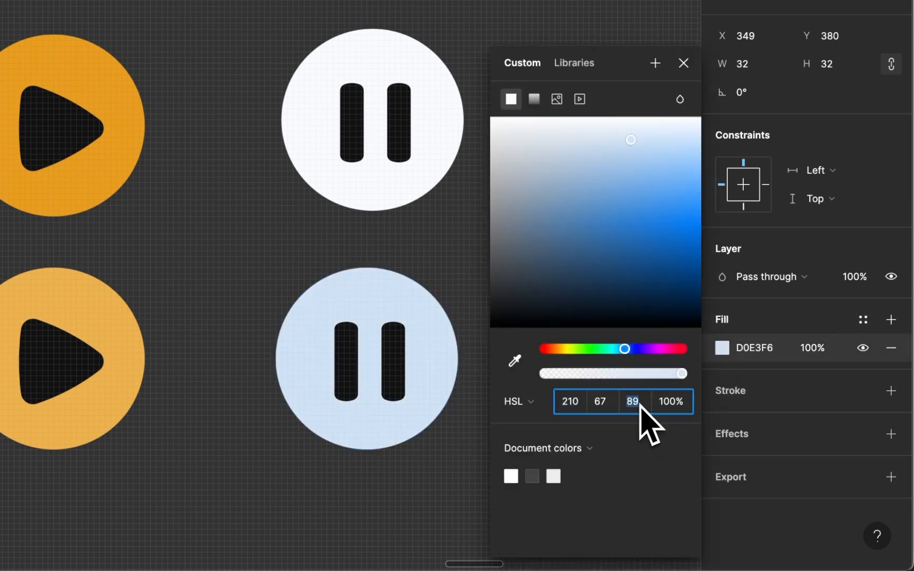
pyautogui.click(683, 112)
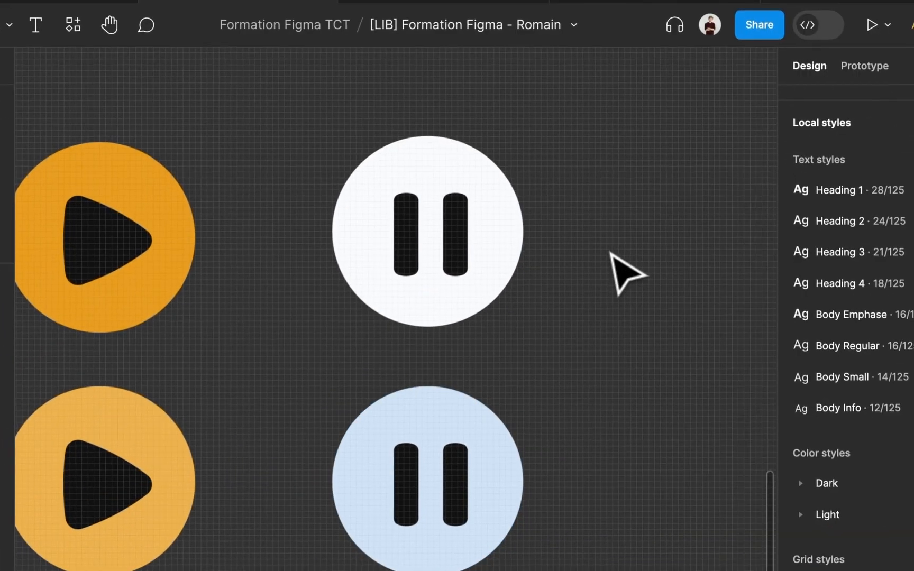
pyautogui.moveTo(560, 288); pyautogui.dragTo(648, 239)
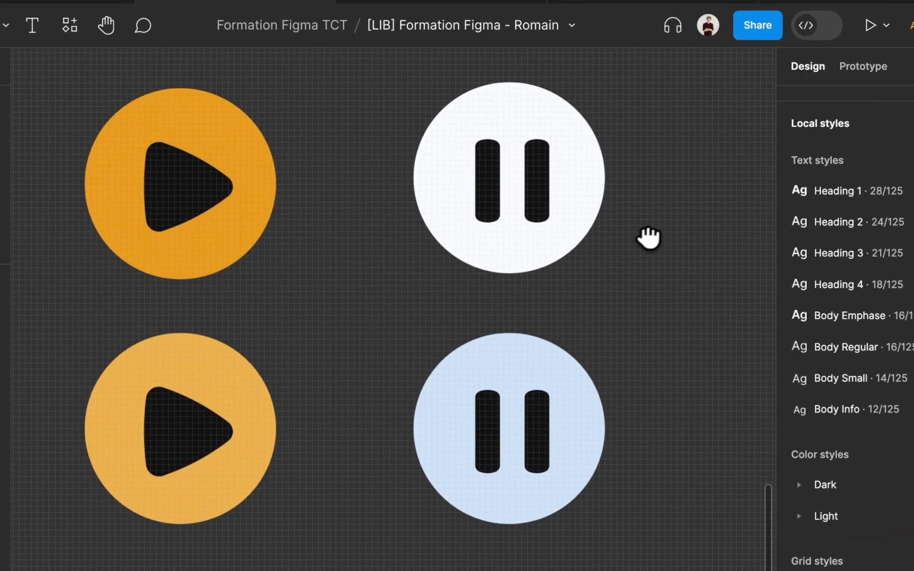
# Rename the white pause button's group to Play Button/Pause/Default.
pyautogui.click(535, 191)
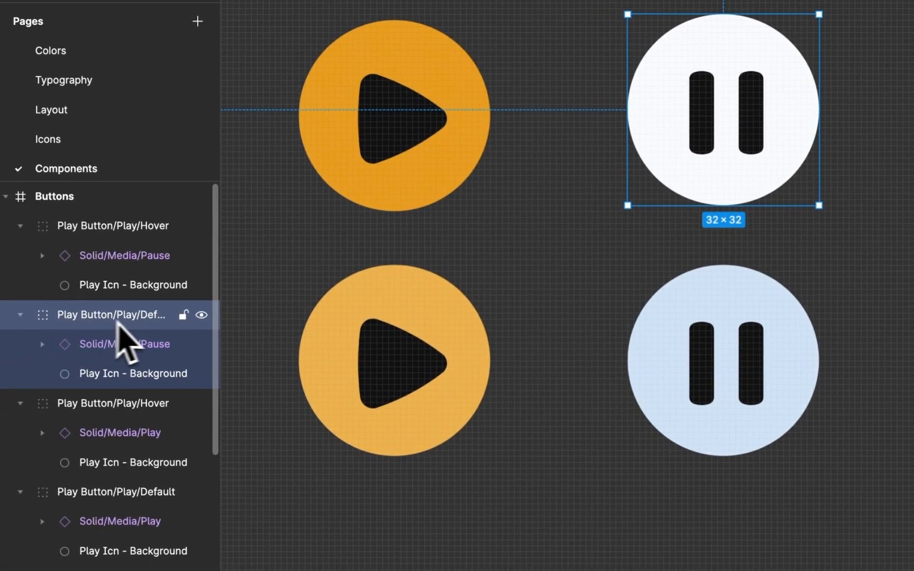
pyautogui.doubleClick(132, 320)
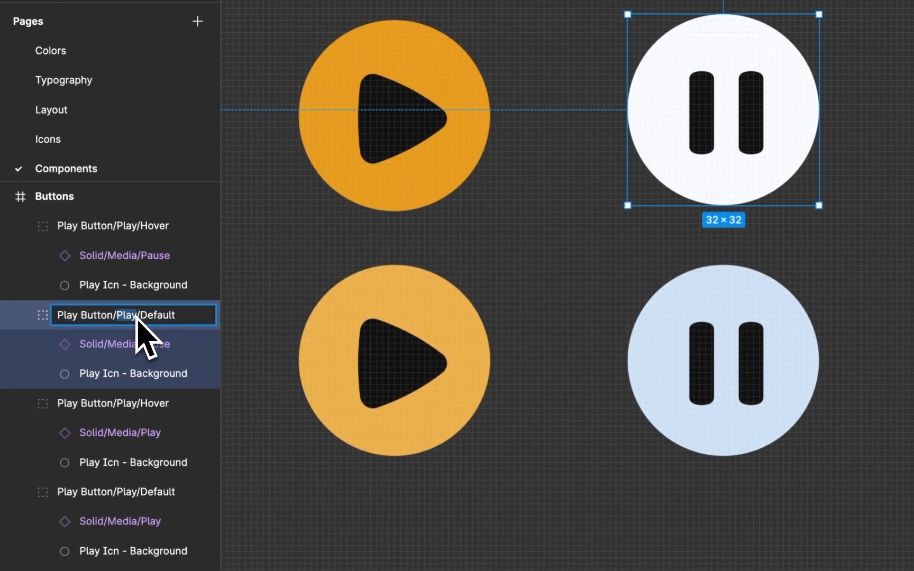
pyautogui.write('Pause')
pyautogui.press('Return')
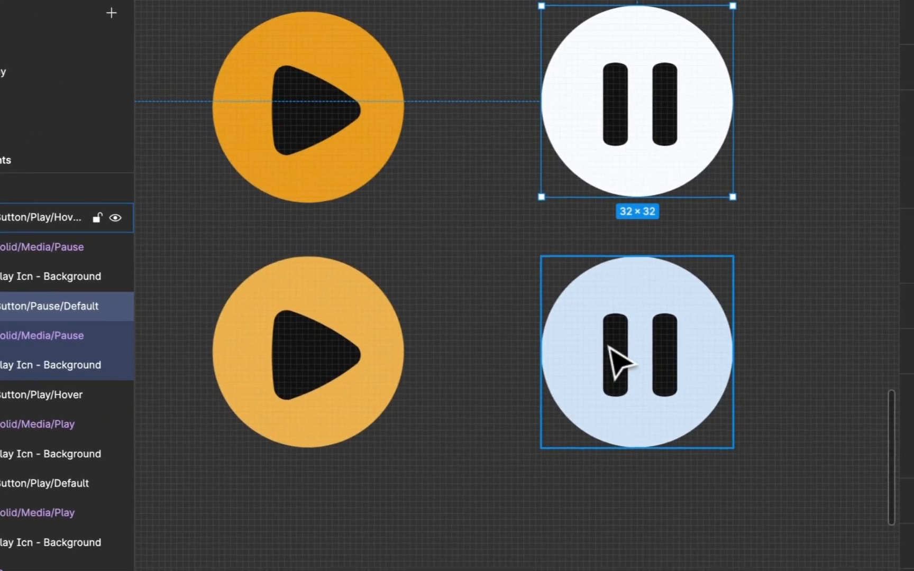
# Rename the light blue pause button's group to Play Button/Pause/Hover.
pyautogui.click(699, 375)
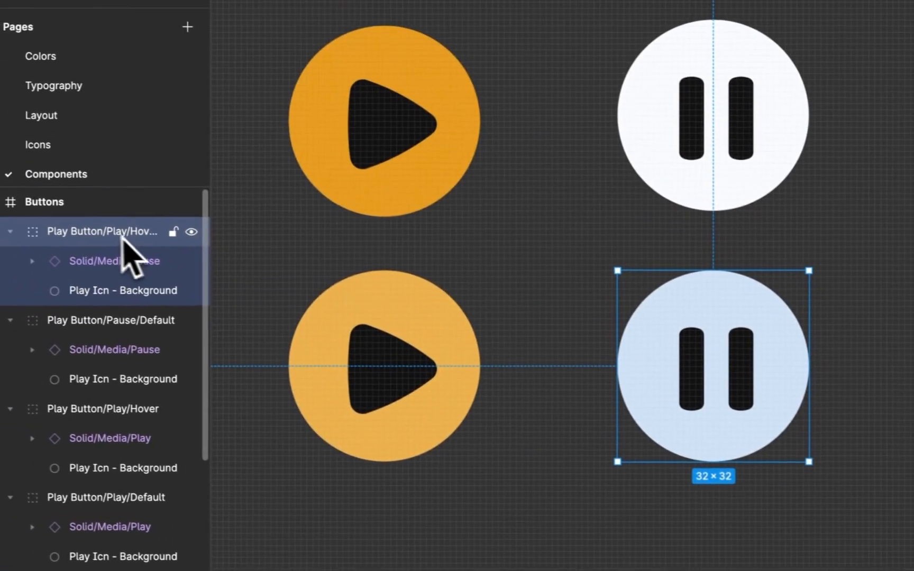
pyautogui.doubleClick(46, 222)
pyautogui.doubleClick(44, 225)
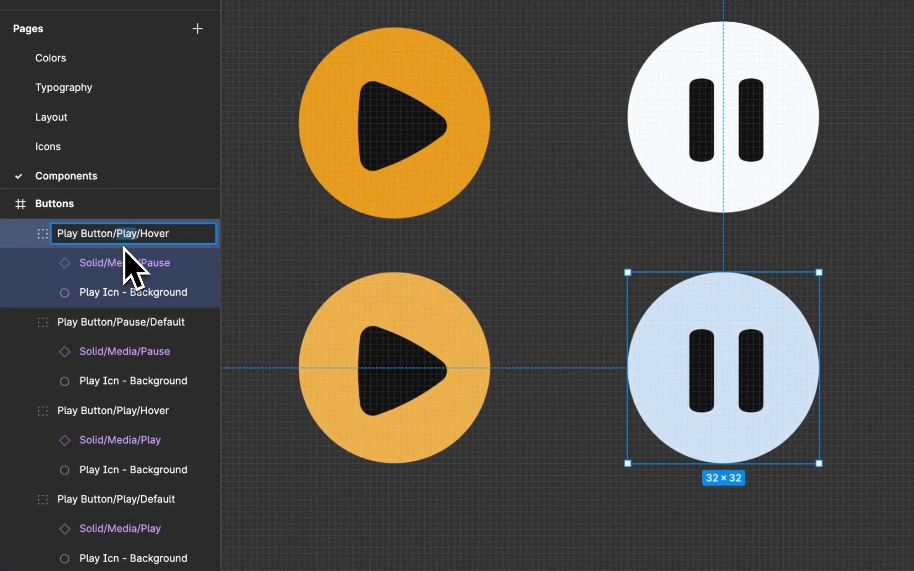
pyautogui.write('Paus')
pyautogui.write('e')
pyautogui.click(310, 215)
pyautogui.moveTo(310, 215); pyautogui.dragTo(321, 209)
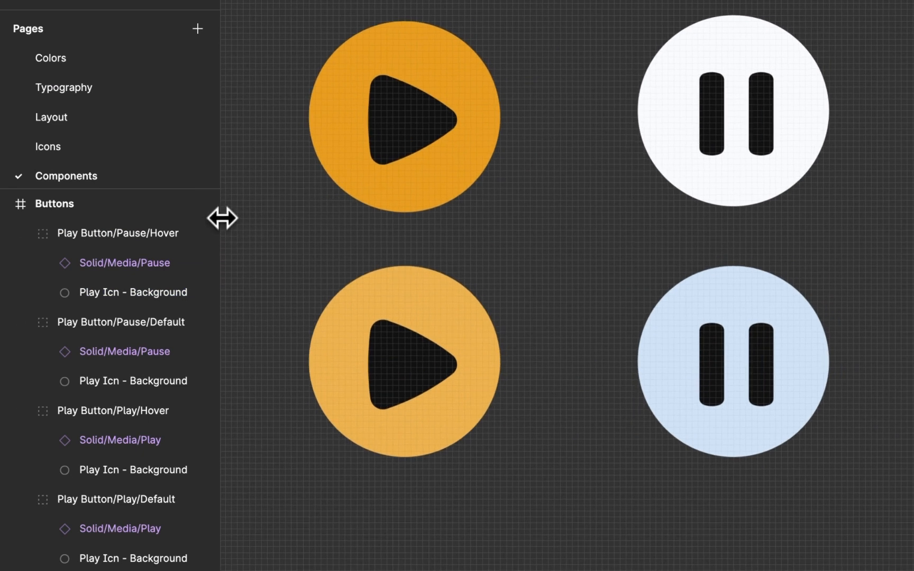
# Widen the layer list and check the names of all four play and pause button groups against the canvas.
pyautogui.moveTo(221, 218); pyautogui.dragTo(320, 218)
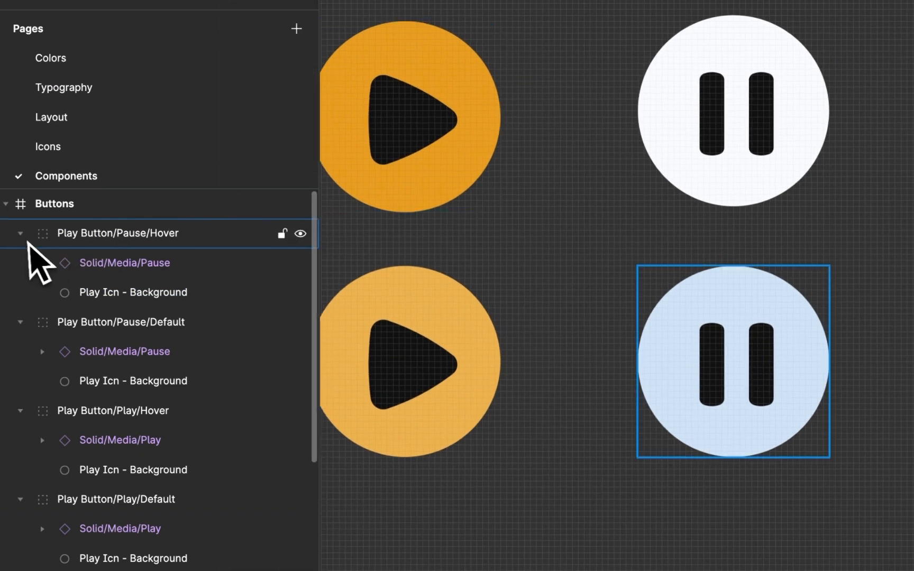
pyautogui.click(60, 238)
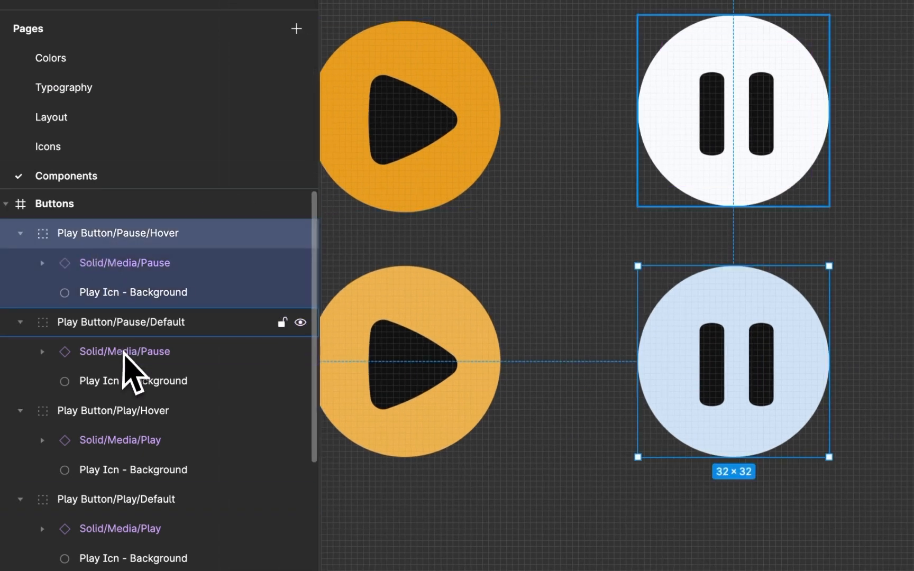
pyautogui.click(190, 324)
pyautogui.click(104, 411)
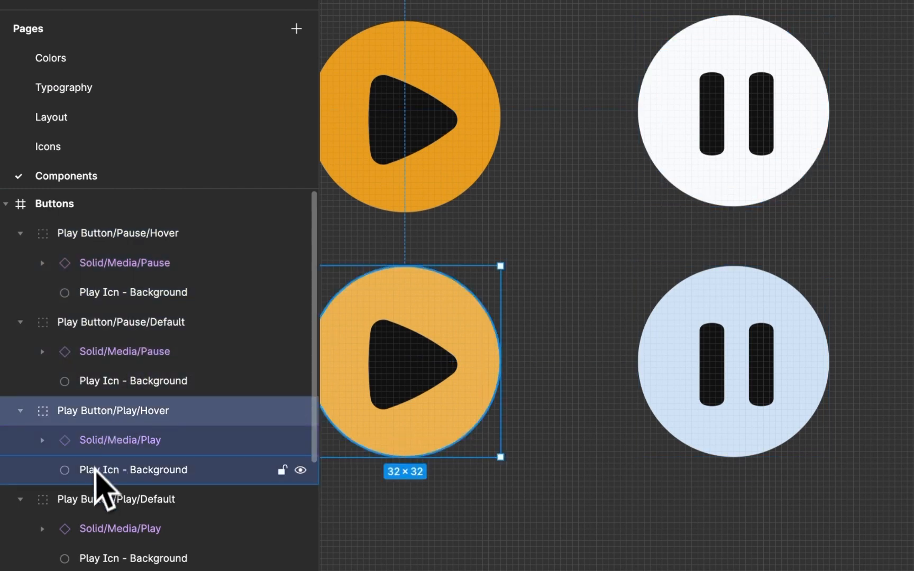
pyautogui.click(108, 500)
pyautogui.click(570, 166)
pyautogui.moveTo(507, 264); pyautogui.dragTo(540, 282)
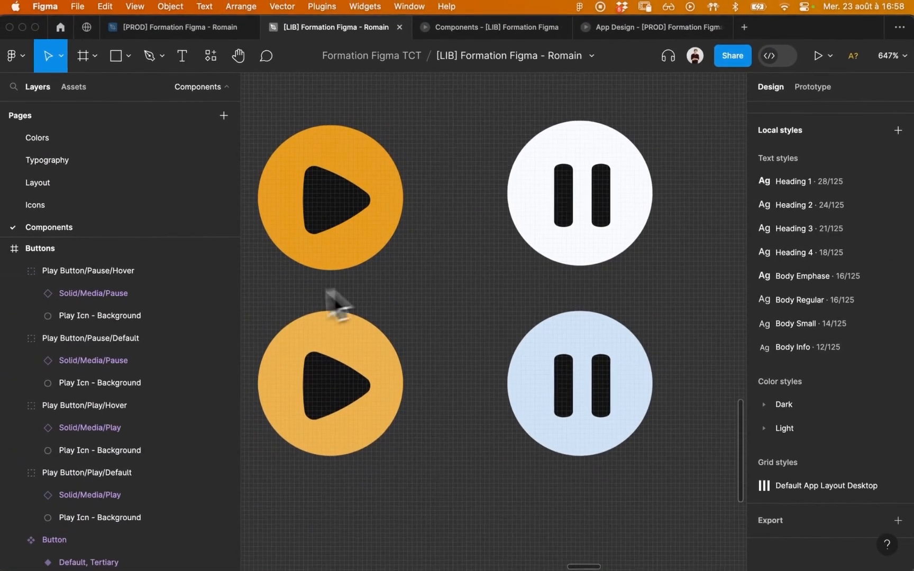
# Create a component set from the four play and pause button groups.
pyautogui.keyDown('alt'); pyautogui.click(375, 273); pyautogui.keyUp('alt')
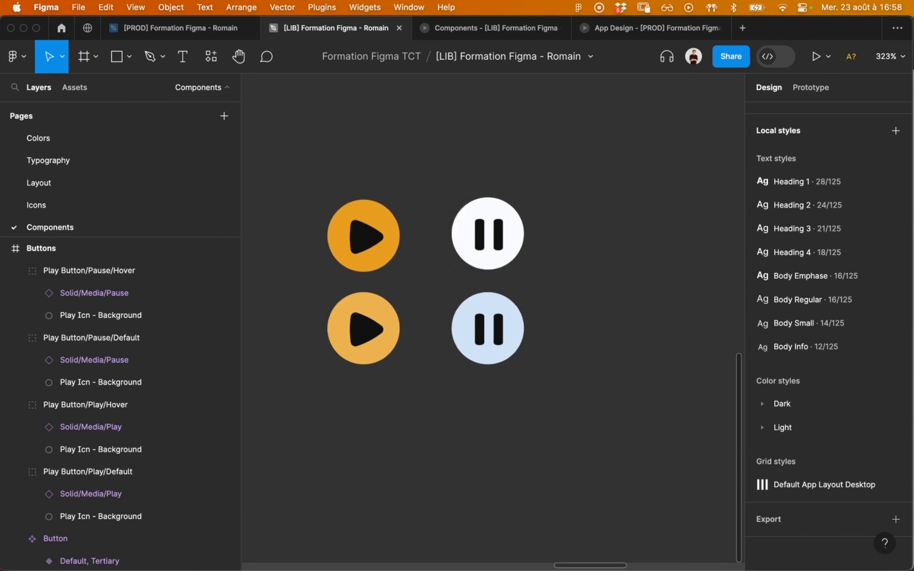
pyautogui.hscroll(-2, 413, 238)
pyautogui.moveTo(372, 172); pyautogui.dragTo(603, 365)
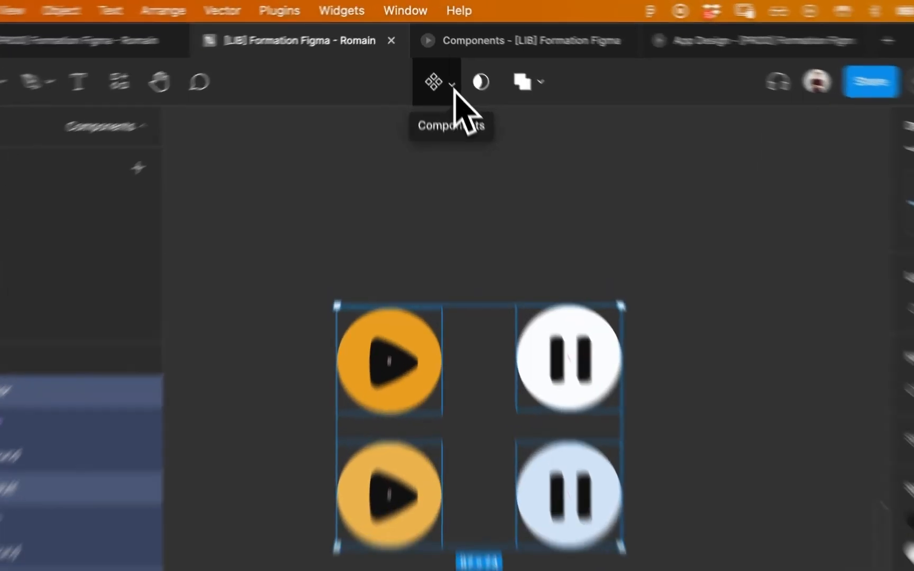
pyautogui.click(442, 59)
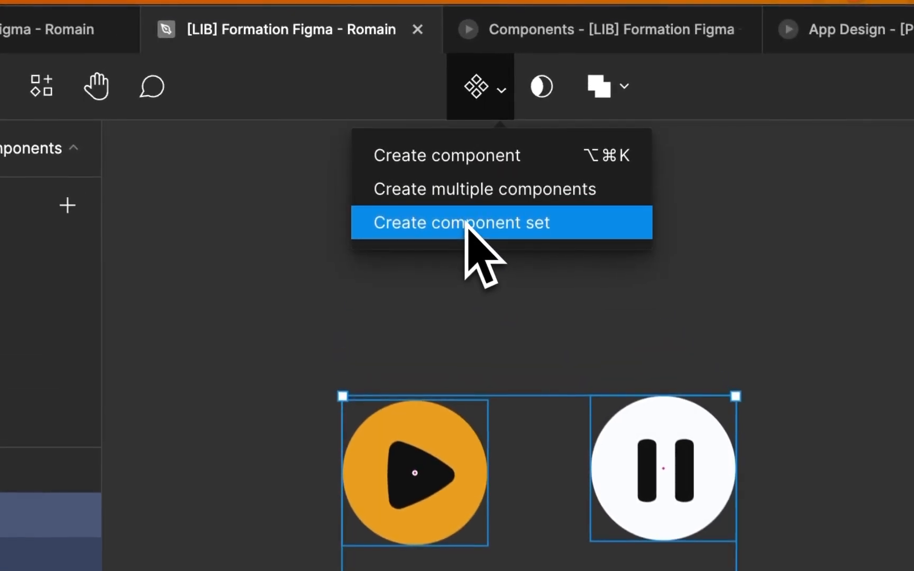
pyautogui.click(479, 226)
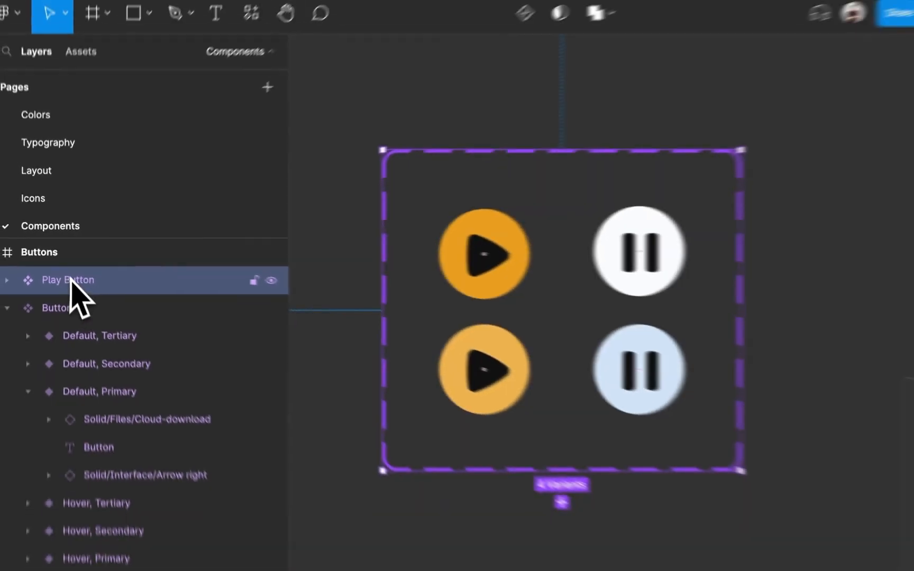
# Expand the Play Button component set's variants and rename its Property 1 to Type.
pyautogui.click(15, 271)
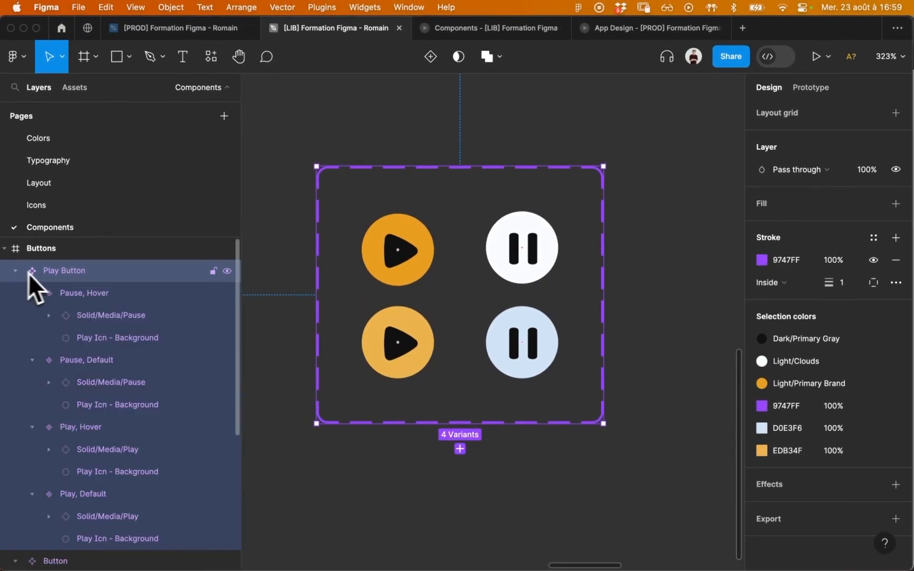
pyautogui.scroll(1, 806, 217)
pyautogui.scroll(8, 805, 217)
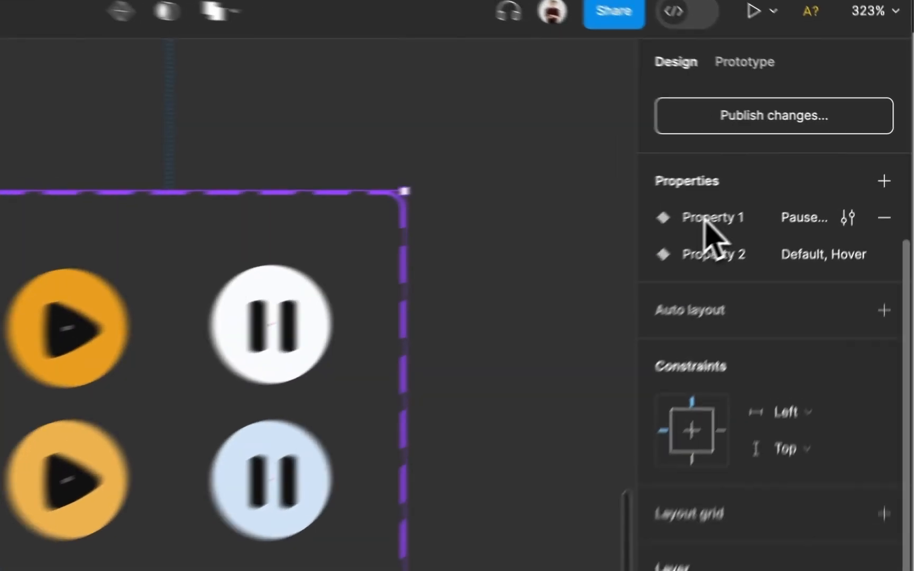
pyautogui.click(812, 179)
pyautogui.doubleClick(680, 238)
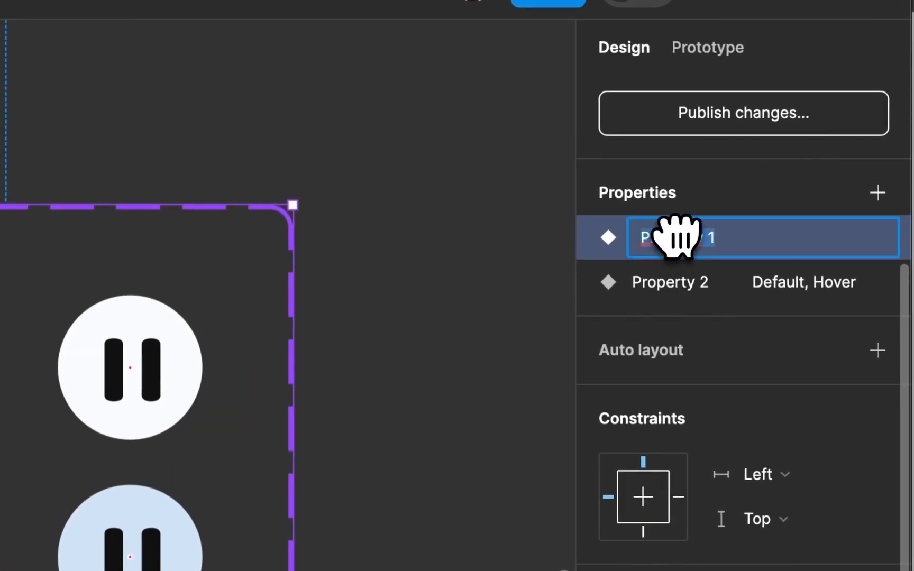
pyautogui.write('Type')
pyautogui.press('Return')
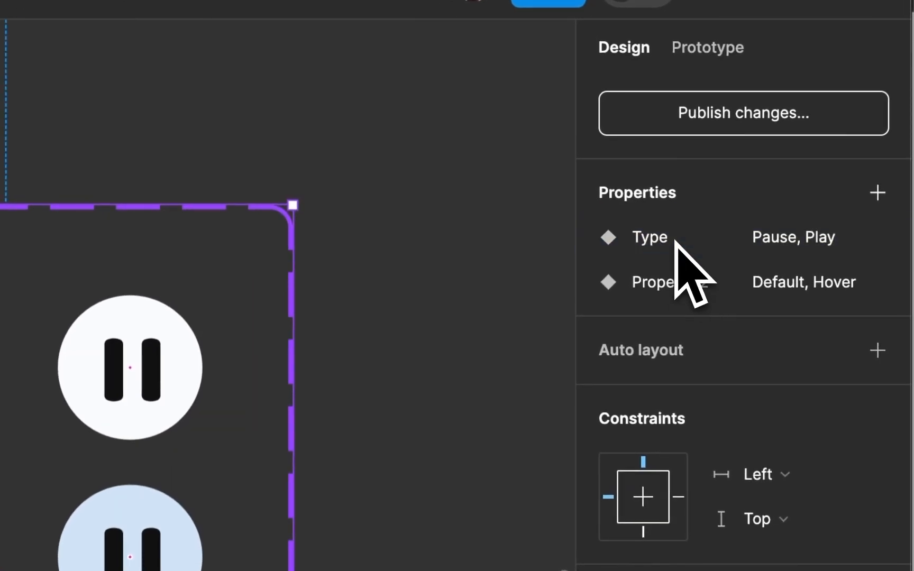
# Rename the component set's Property 2 to State.
pyautogui.click(682, 284)
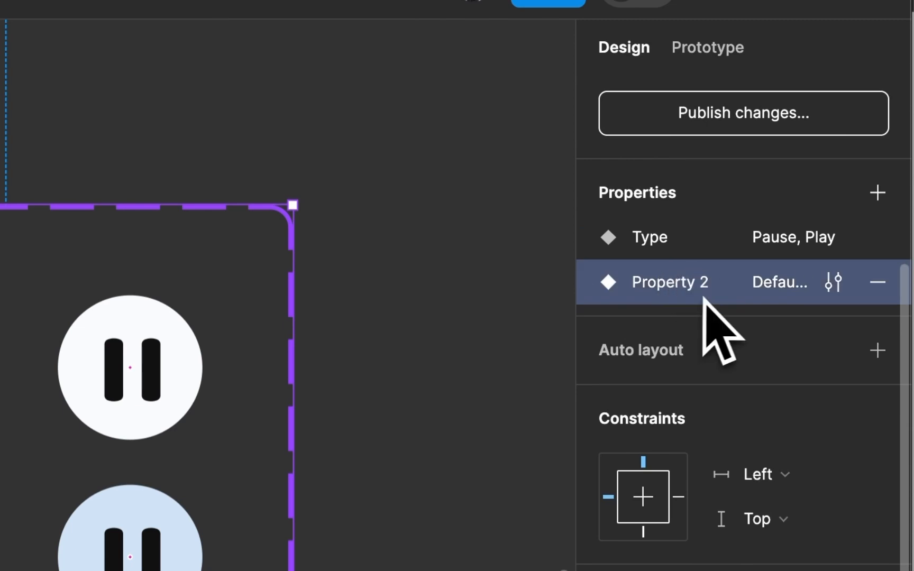
pyautogui.doubleClick(684, 283)
pyautogui.write('State')
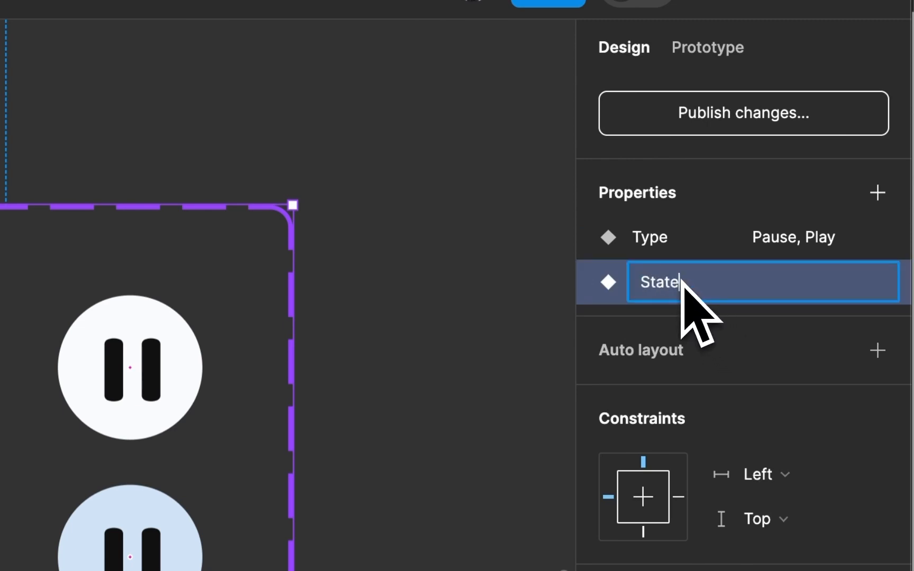
pyautogui.press('Return')
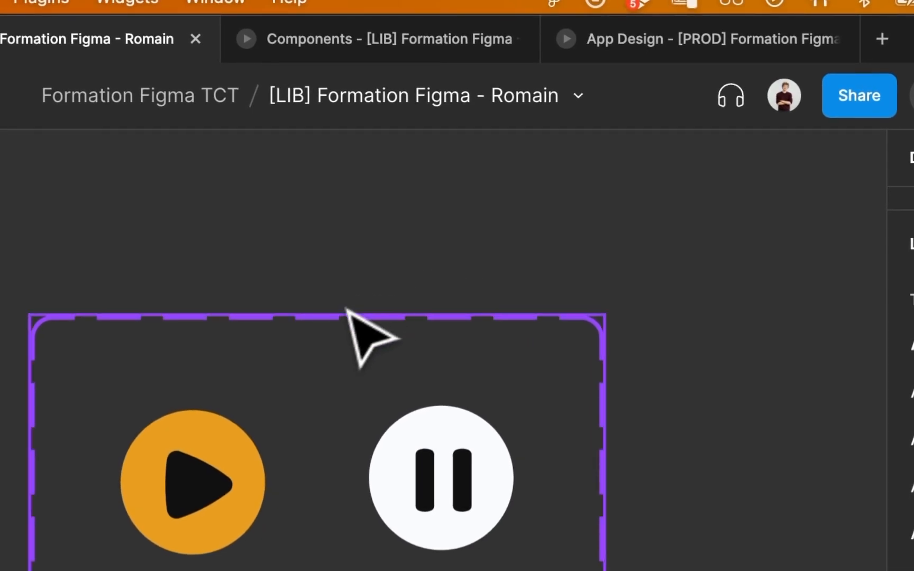
# Add a prototype connection from the default play variant to the hover play variant.
pyautogui.moveTo(342, 315); pyautogui.dragTo(384, 261)
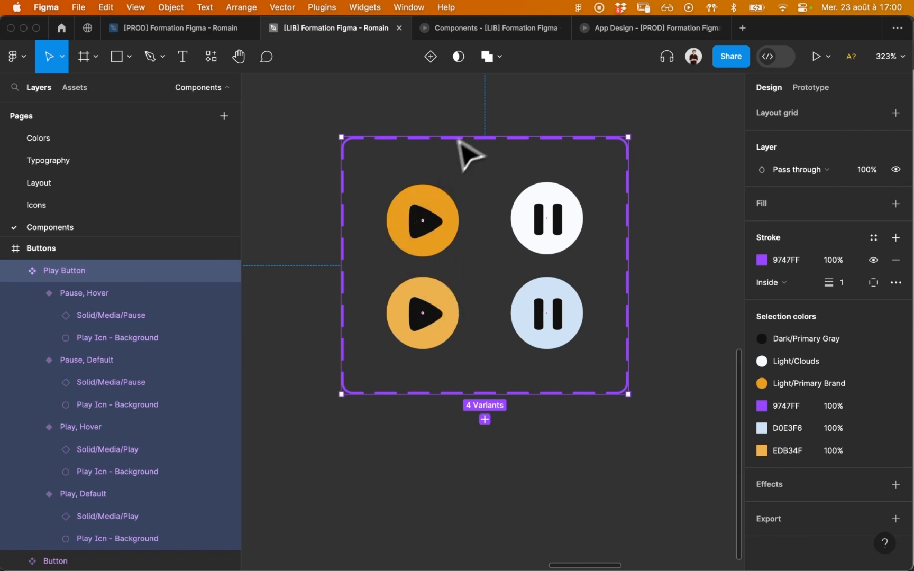
pyautogui.click(491, 123)
pyautogui.click(458, 141)
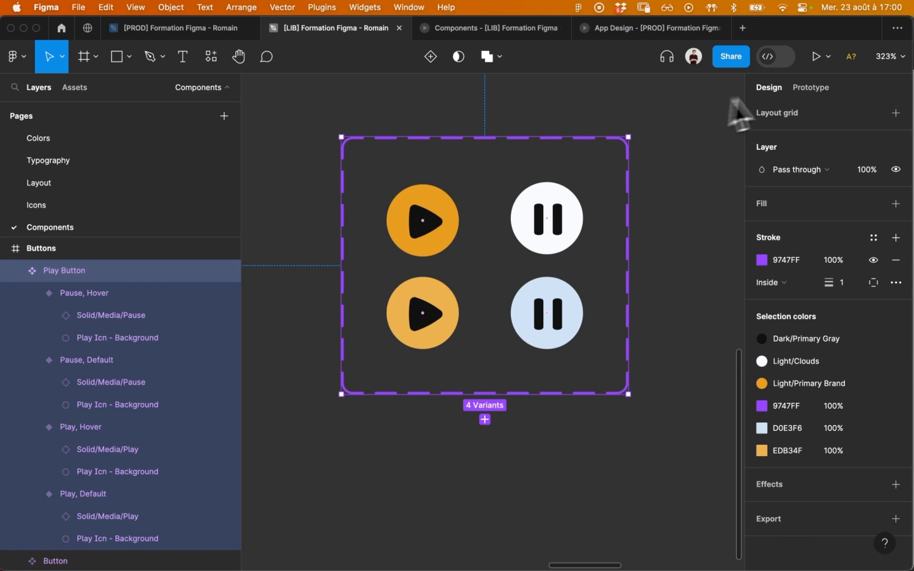
pyautogui.click(818, 90)
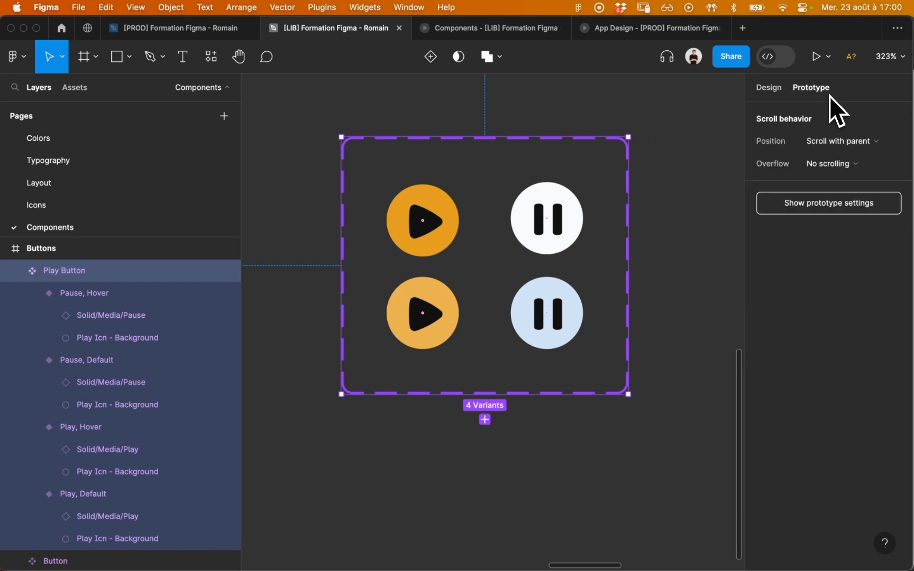
pyautogui.scroll(1, 424, 242)
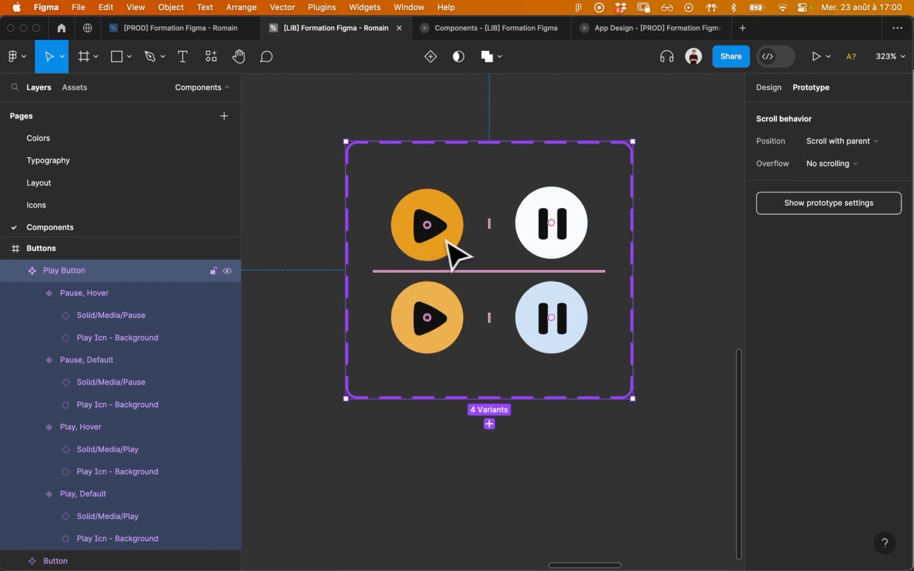
pyautogui.scroll(5, 449, 242)
pyautogui.click(449, 234)
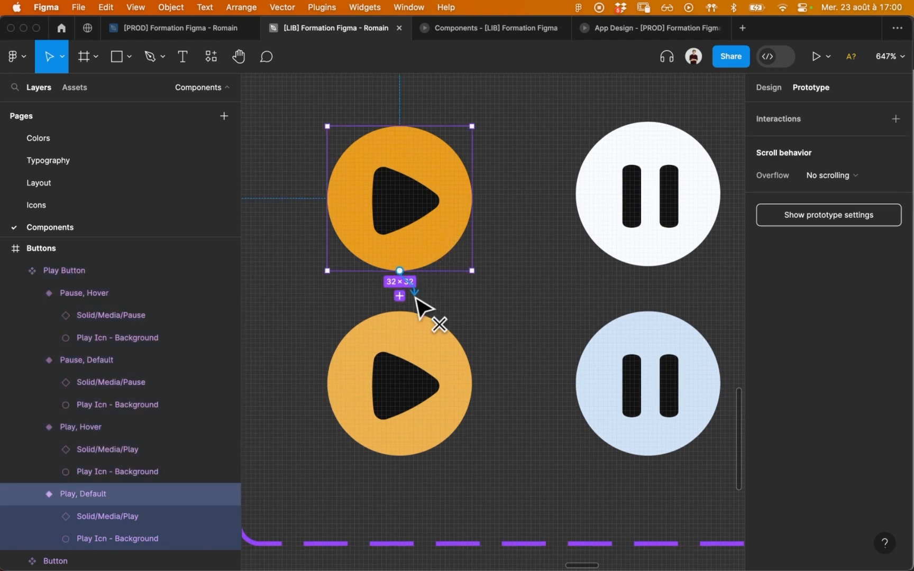
pyautogui.moveTo(398, 312); pyautogui.dragTo(596, 193)
# Set the play interaction's trigger to While hovering and keep the Ease in and out easing.
pyautogui.click(521, 155)
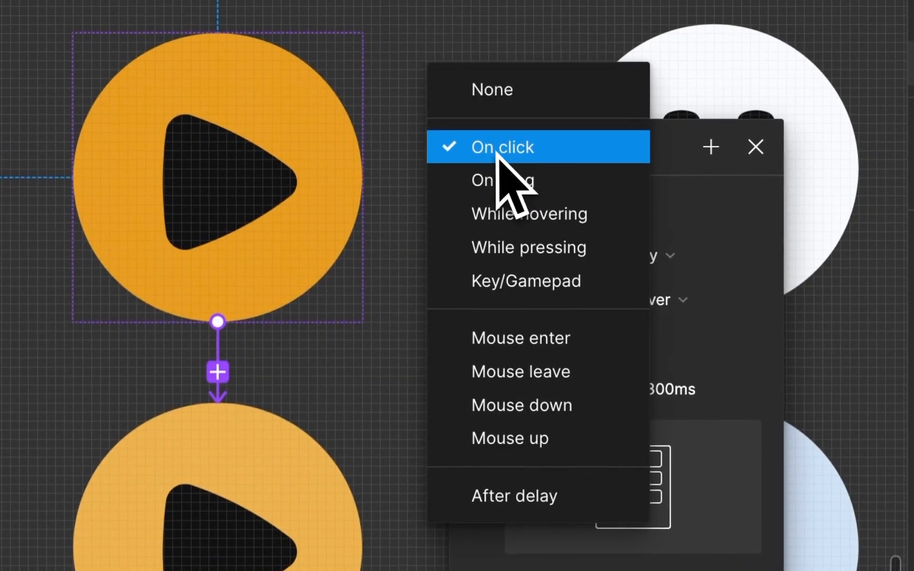
pyautogui.click(530, 199)
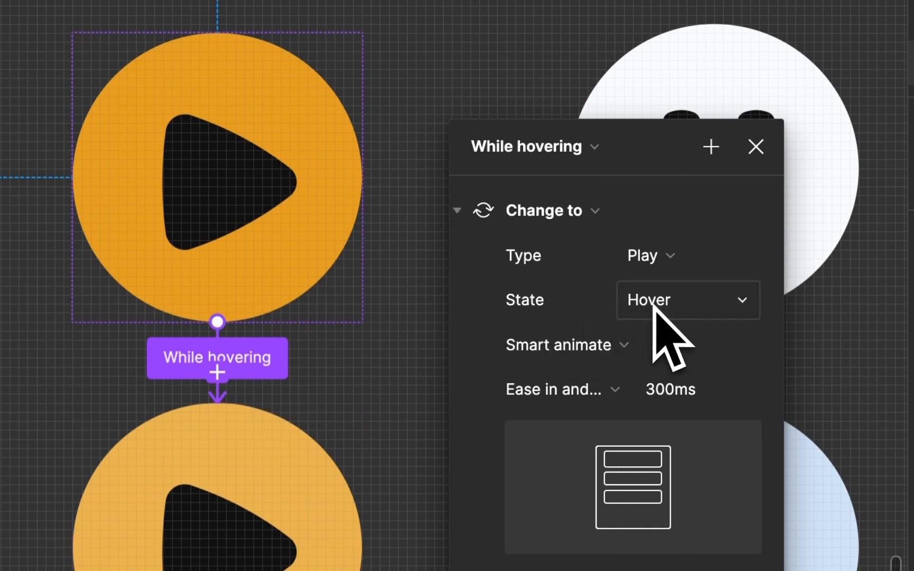
pyautogui.click(569, 391)
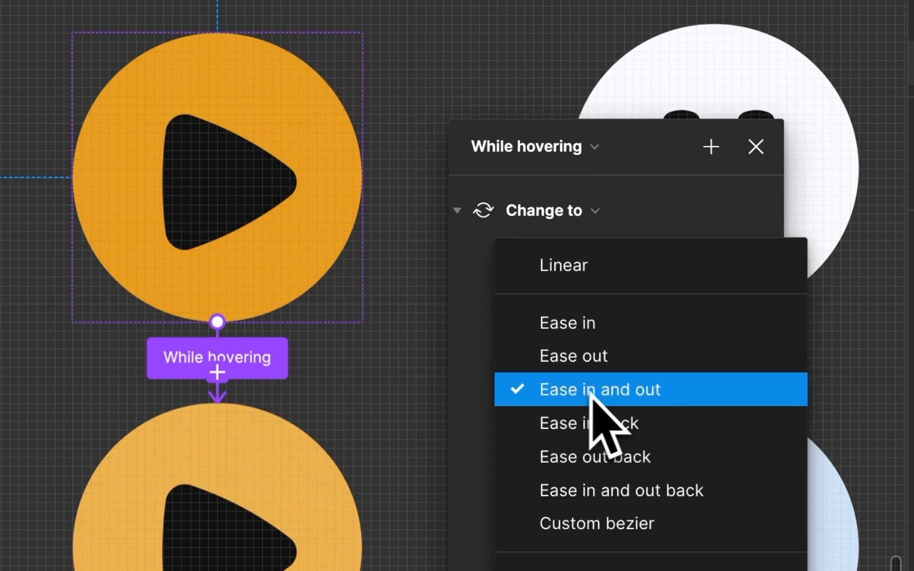
pyautogui.click(590, 391)
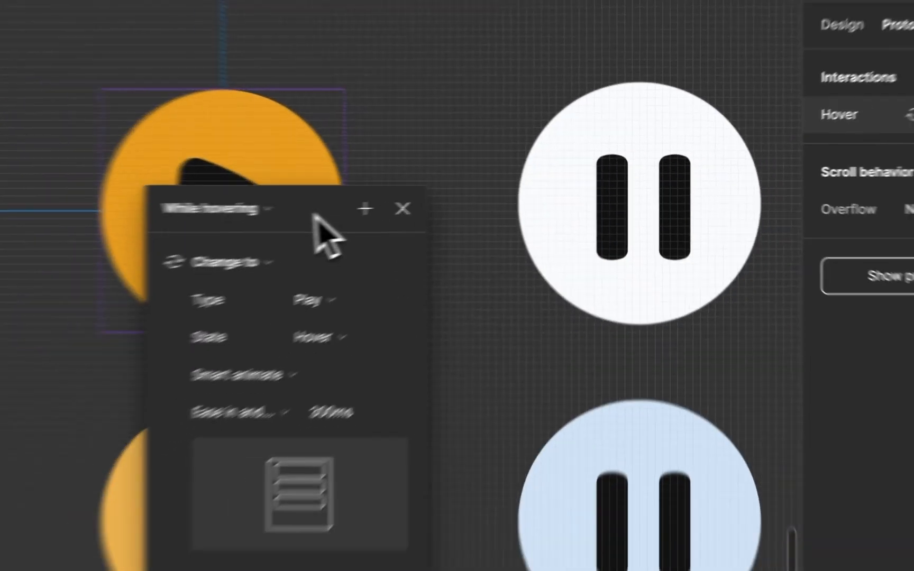
# Connect the default pause variant to the hover pause variant with a While hovering interaction.
pyautogui.click(656, 196)
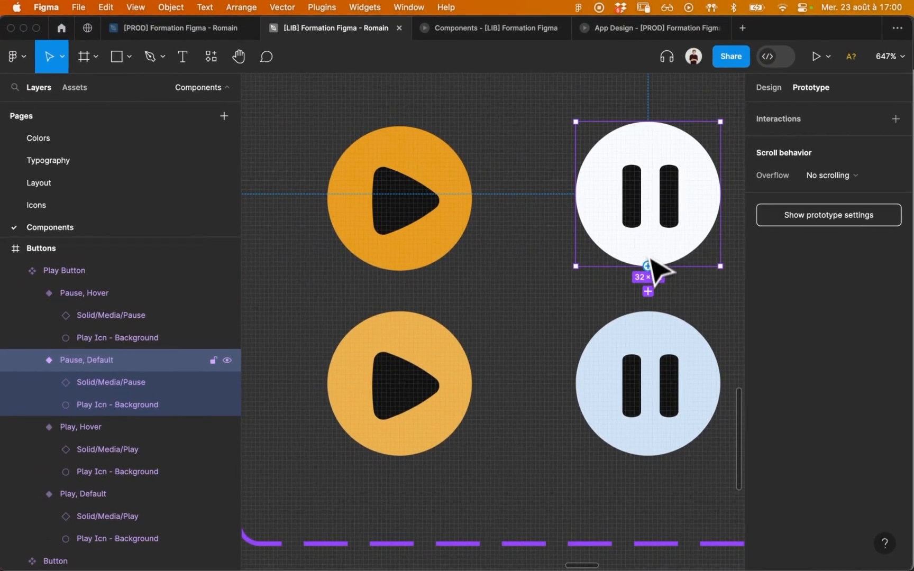
pyautogui.moveTo(648, 312); pyautogui.dragTo(486, 214)
pyautogui.click(455, 217)
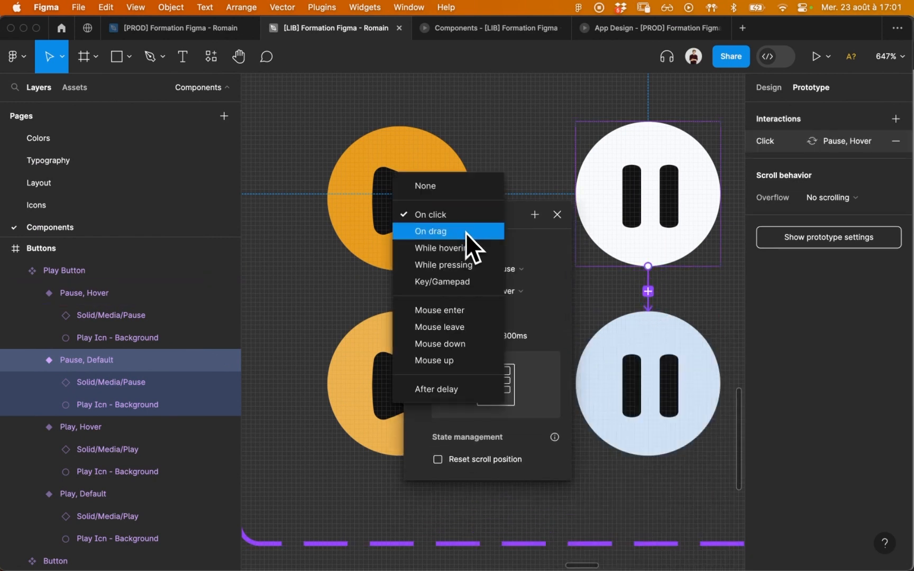
pyautogui.click(458, 248)
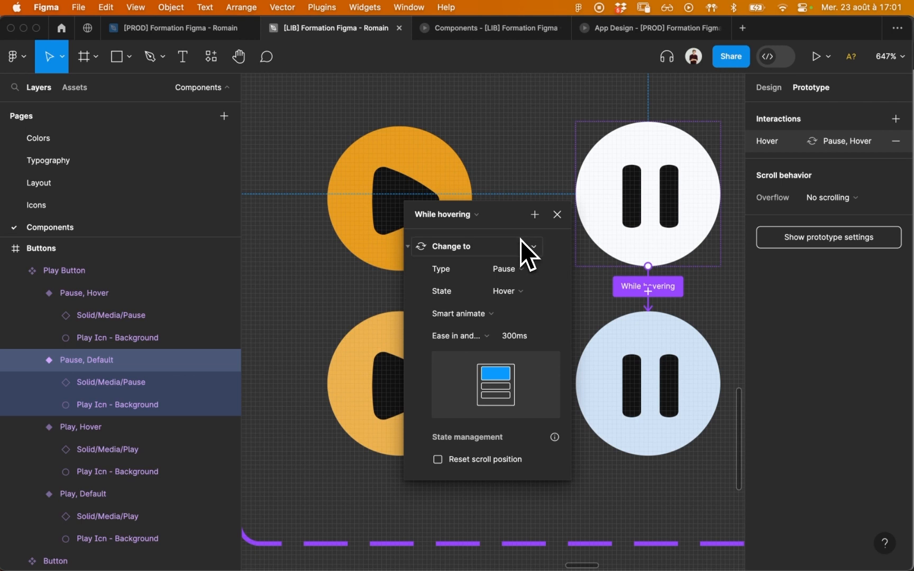
pyautogui.click(557, 214)
# Connect the hover play variant to the default pause variant with an On click interaction.
pyautogui.click(454, 382)
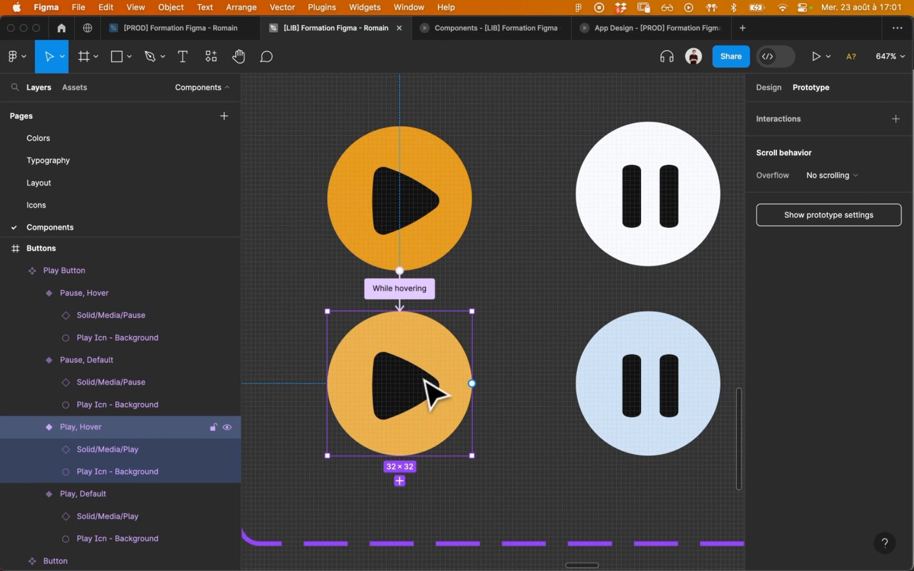
pyautogui.moveTo(472, 383); pyautogui.dragTo(624, 198)
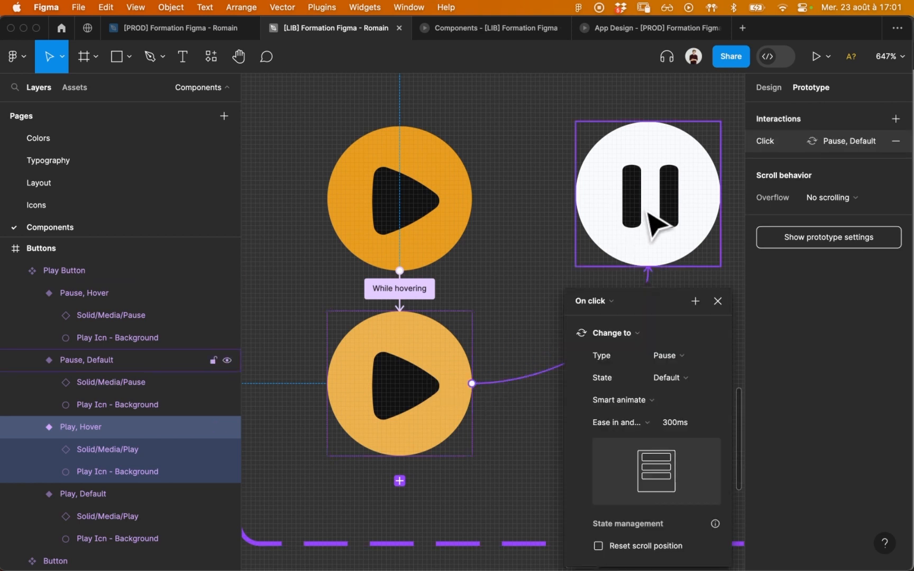
pyautogui.click(608, 303)
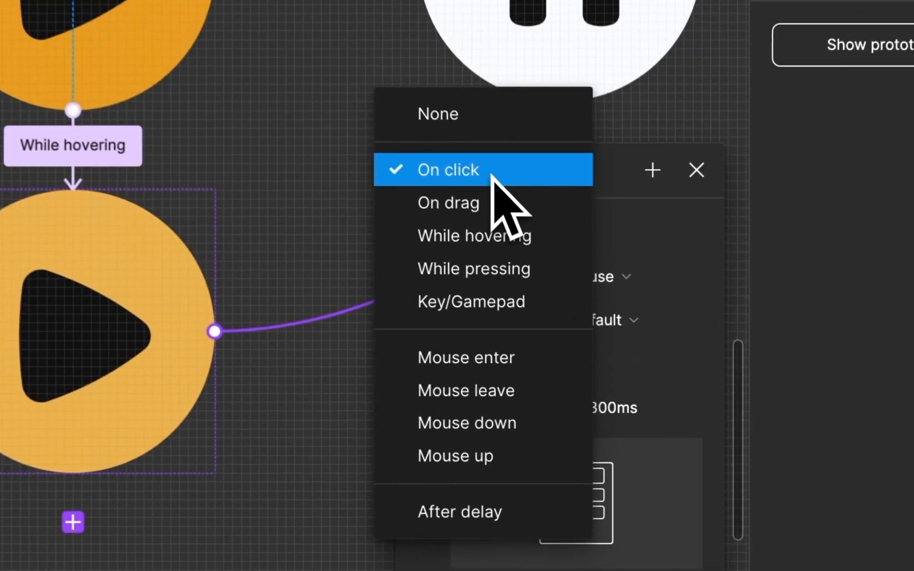
pyautogui.click(492, 174)
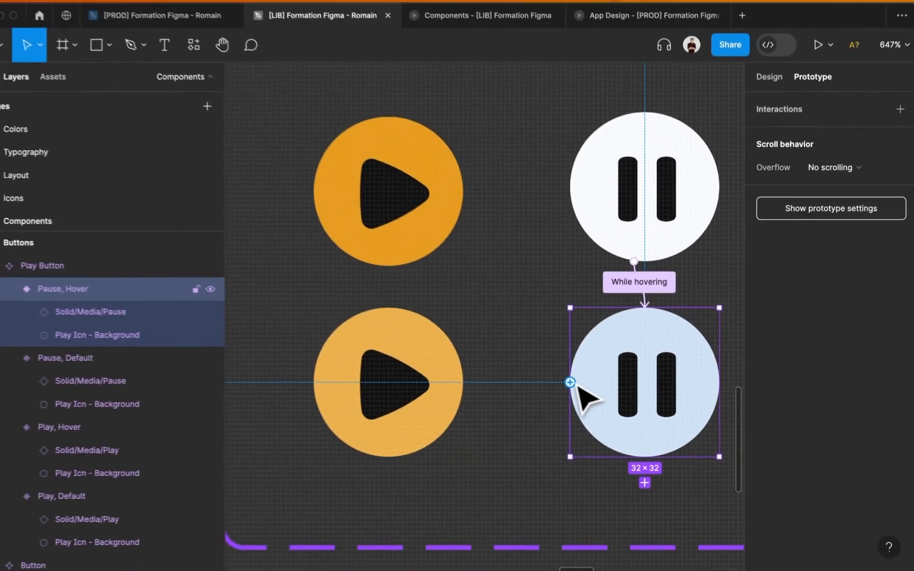
# Connect the hover pause variant to the default play variant with an On click interaction.
pyautogui.moveTo(397, 344); pyautogui.dragTo(158, 49)
pyautogui.moveTo(454, 236); pyautogui.dragTo(448, 222)
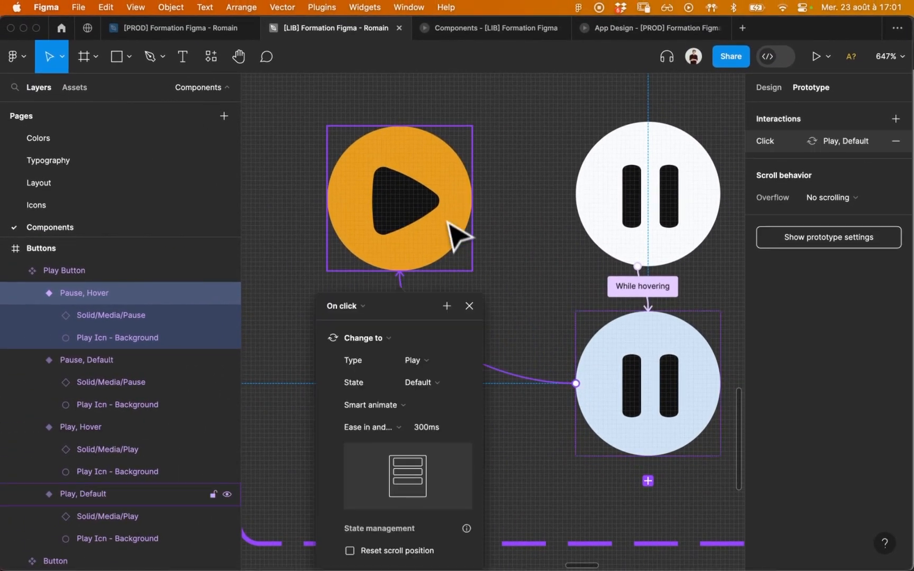
pyautogui.moveTo(399, 299); pyautogui.dragTo(290, 183)
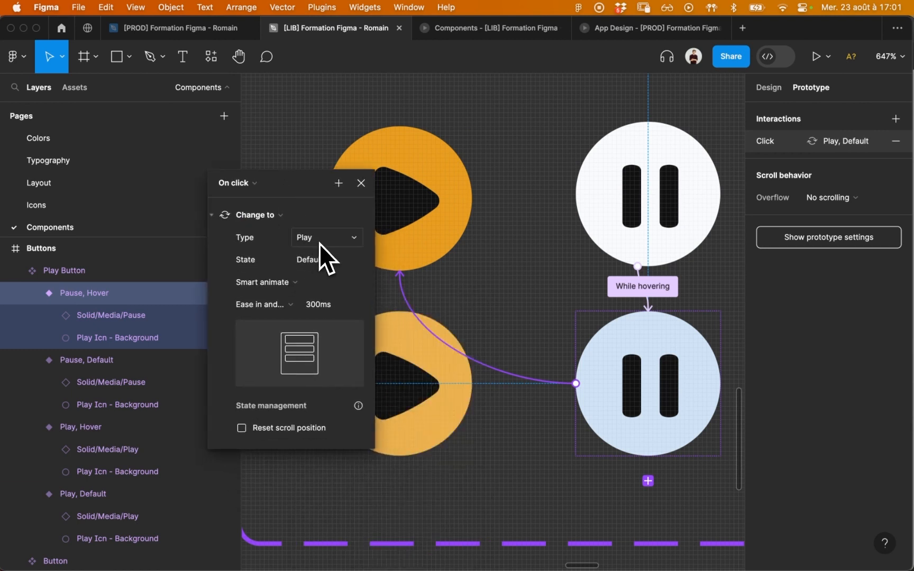
pyautogui.click(361, 183)
# Draw a test frame about 224 × 241 on the empty canvas beside the Buttons frame.
pyautogui.click(531, 195)
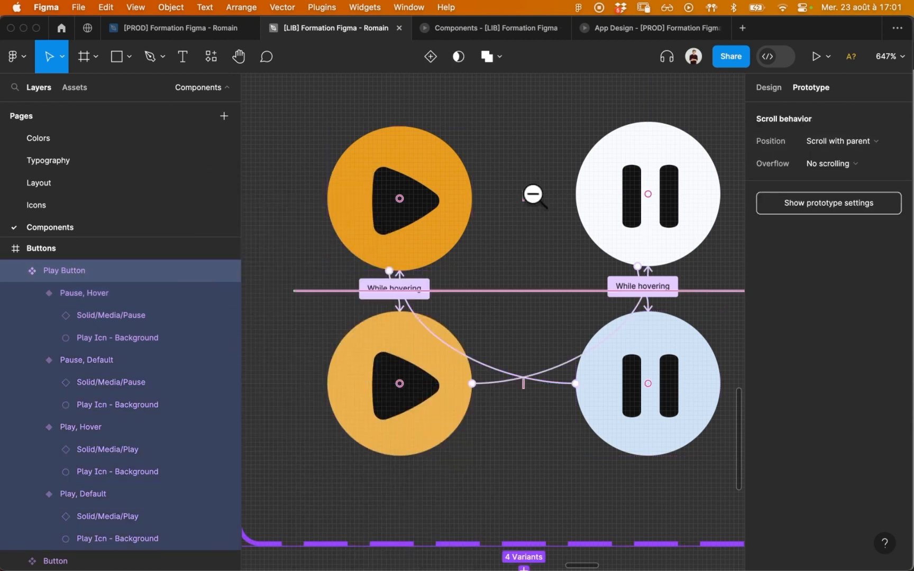
pyautogui.keyDown('alt'); pyautogui.click(537, 194); pyautogui.keyUp('alt')
pyautogui.keyDown('alt'); pyautogui.click(538, 194); pyautogui.keyUp('alt')
pyautogui.moveTo(547, 197); pyautogui.dragTo(350, 221)
pyautogui.keyDown('alt'); pyautogui.click(510, 195); pyautogui.keyUp('alt')
pyautogui.moveTo(559, 210); pyautogui.dragTo(419, 248)
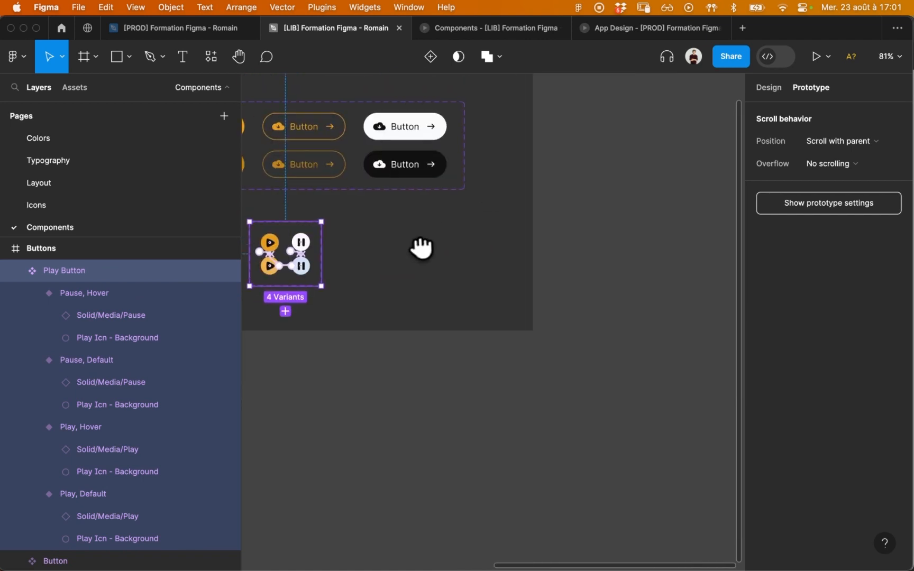
pyautogui.press('f')
pyautogui.moveTo(583, 291); pyautogui.dragTo(710, 154)
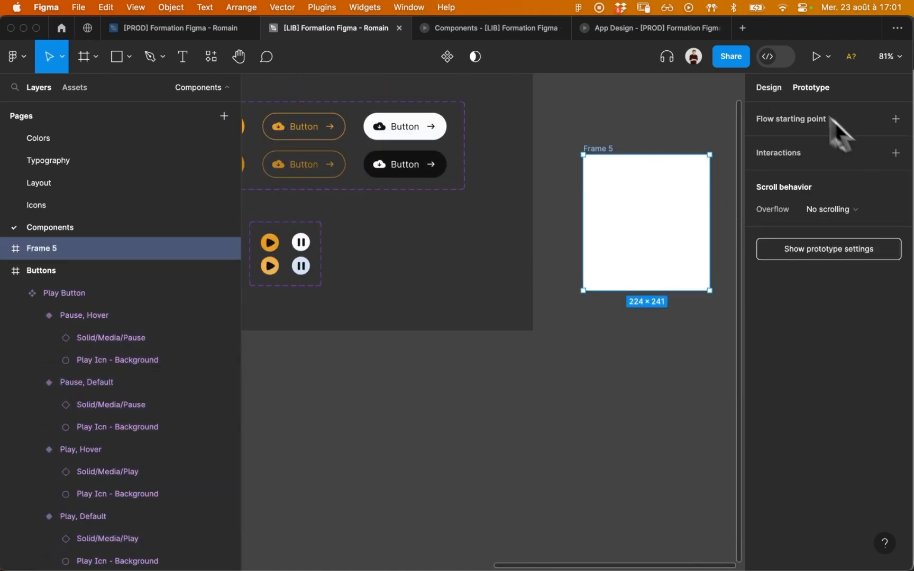
# Fill the test frame with the Primary Gray colour style.
pyautogui.click(768, 88)
pyautogui.click(872, 396)
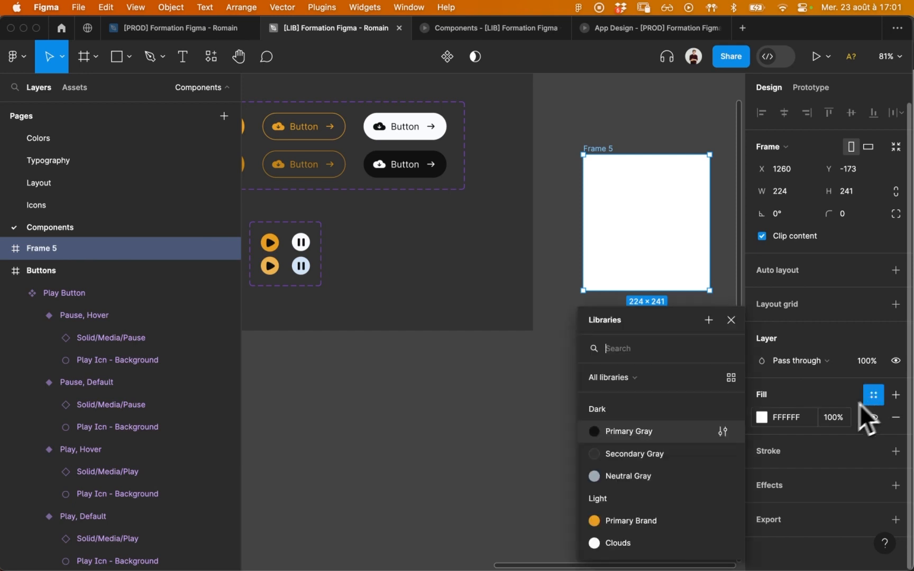
pyautogui.click(710, 437)
pyautogui.press('Escape')
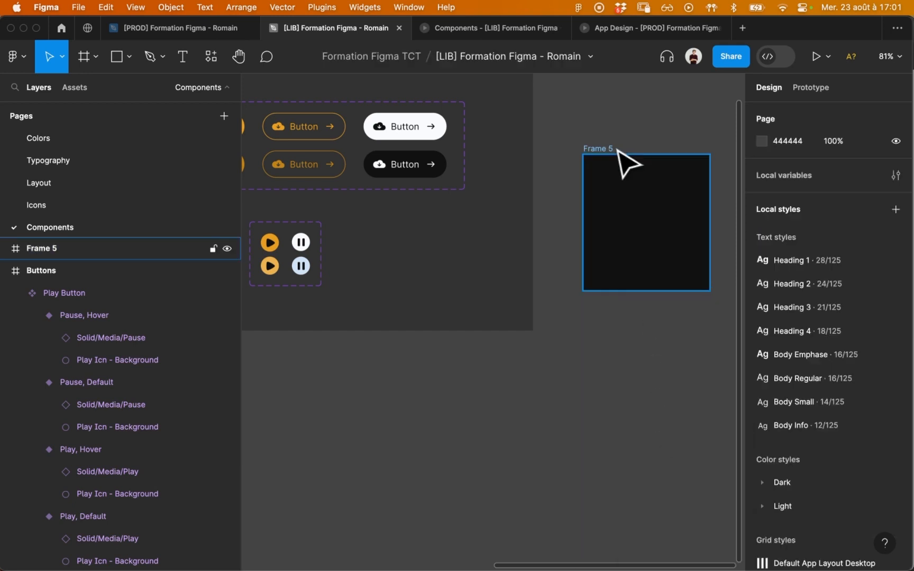
# Insert a Play Button instance from the local components' Buttons group into the middle of the test frame.
pyautogui.click(73, 86)
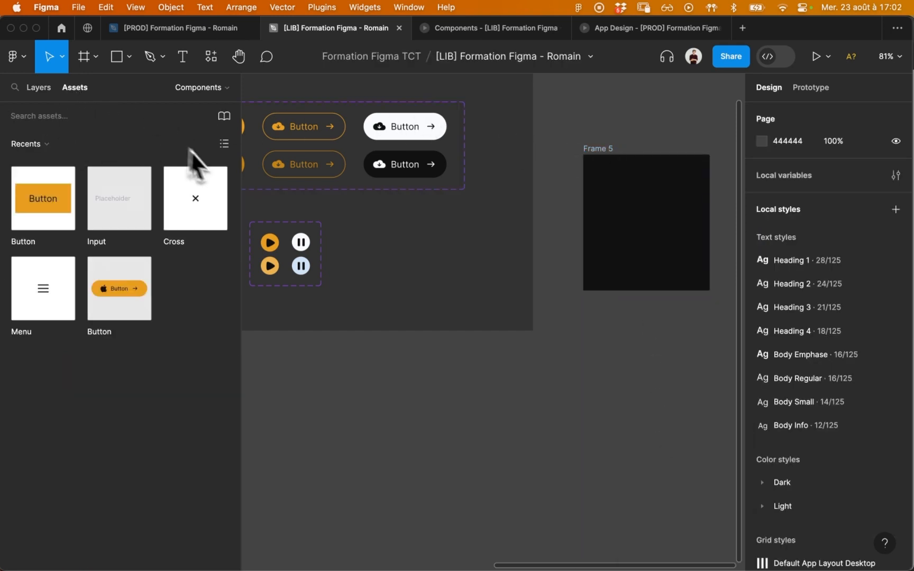
pyautogui.click(225, 143)
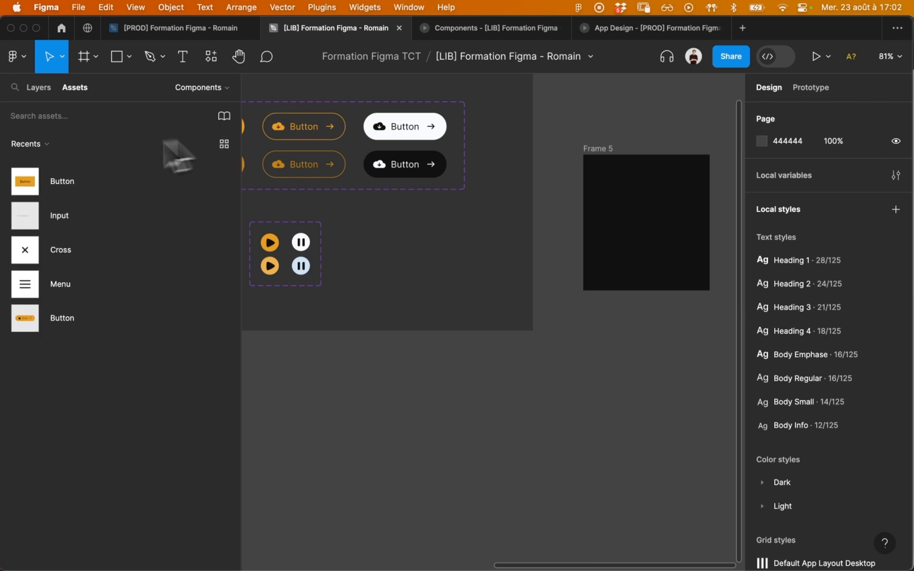
pyautogui.click(46, 145)
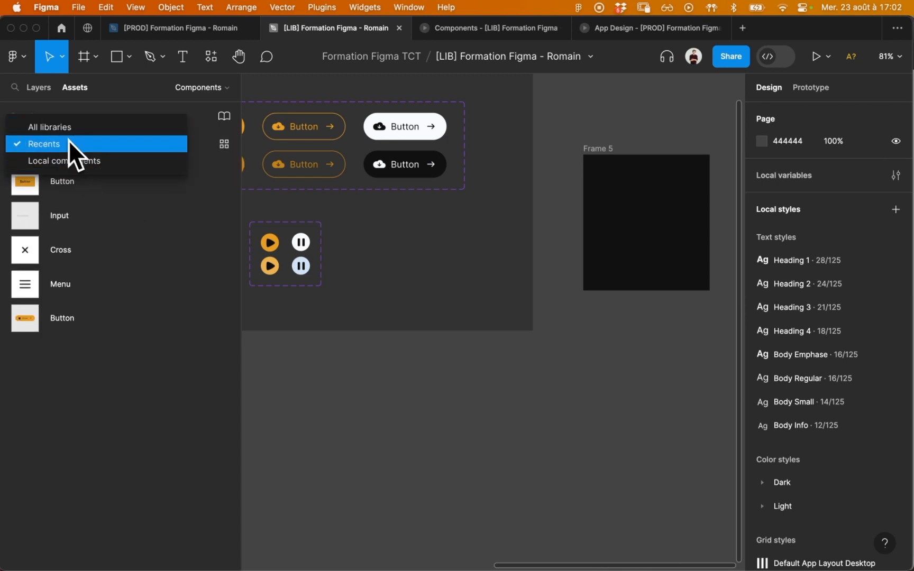
pyautogui.click(72, 163)
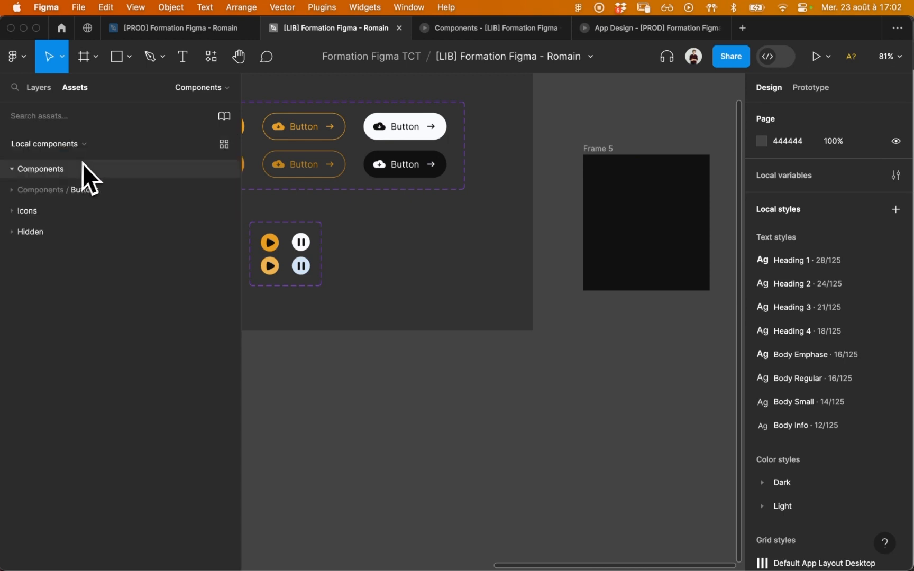
pyautogui.click(30, 193)
pyautogui.moveTo(60, 258); pyautogui.dragTo(659, 219)
pyautogui.moveTo(93, 263)
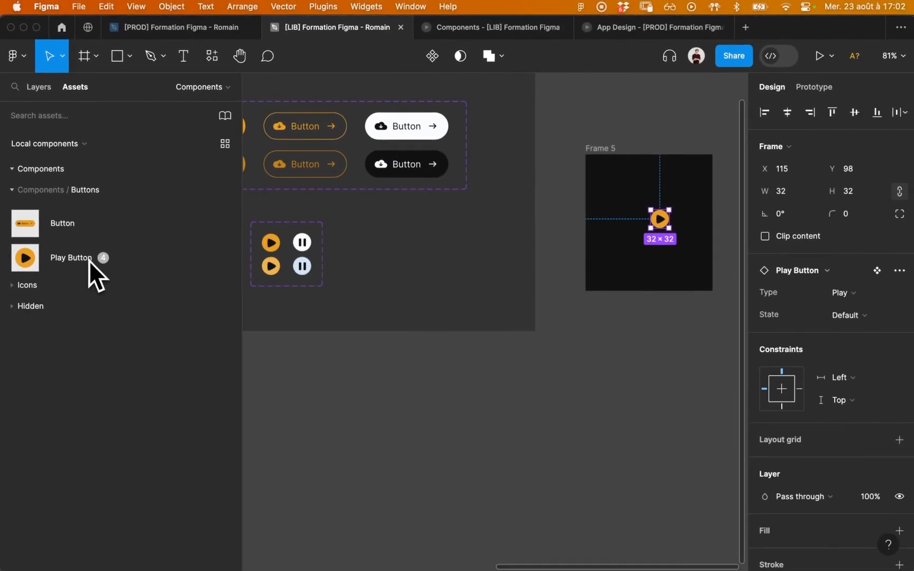
pyautogui.click(580, 229)
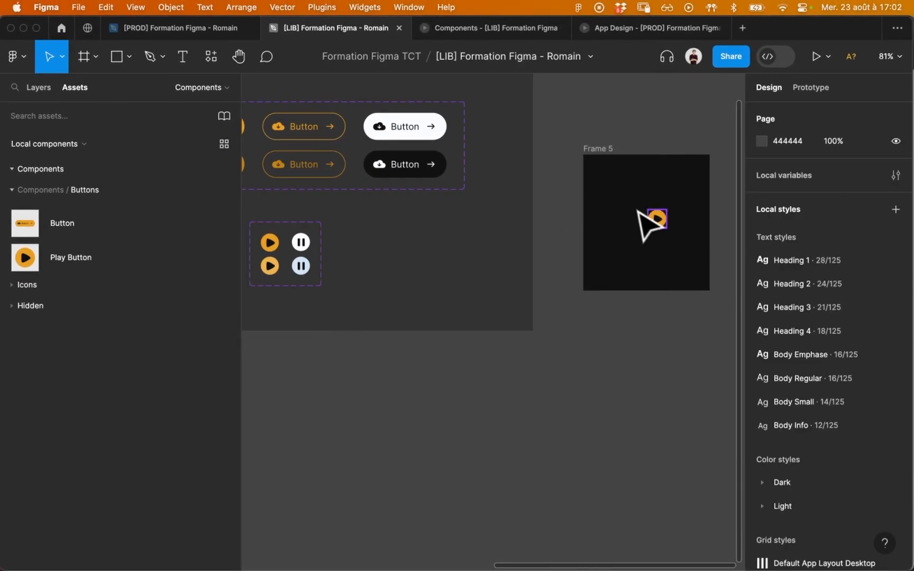
# Preview the test frame's prototype, fitting the preview window to the frame and placing it beside the frame.
pyautogui.click(613, 149)
pyautogui.hotkey('shift', 'space')
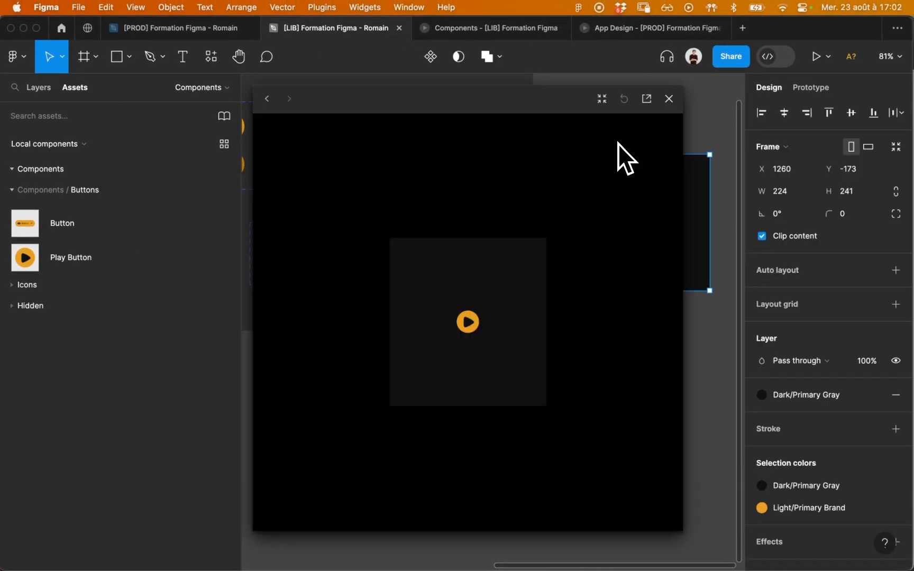
pyautogui.click(602, 99)
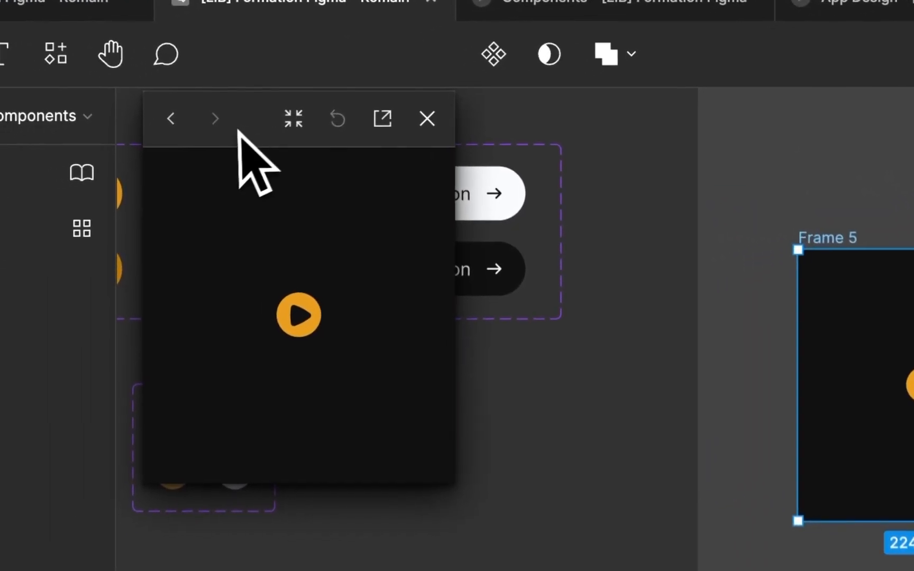
pyautogui.moveTo(305, 94); pyautogui.dragTo(452, 156)
pyautogui.moveTo(553, 247); pyautogui.dragTo(544, 284)
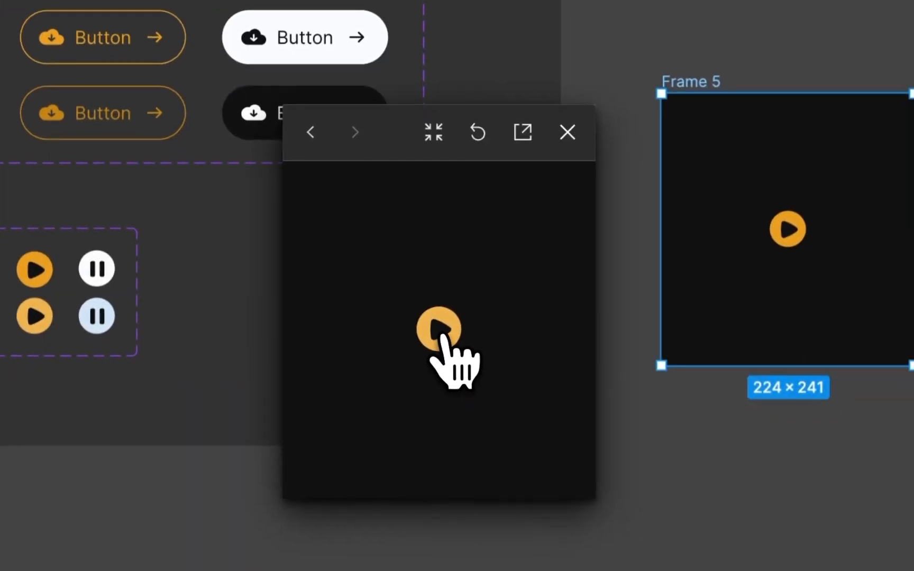
# Test the button's play-to-pause and pause-to-play switching in the preview and close the preview.
pyautogui.click(448, 343)
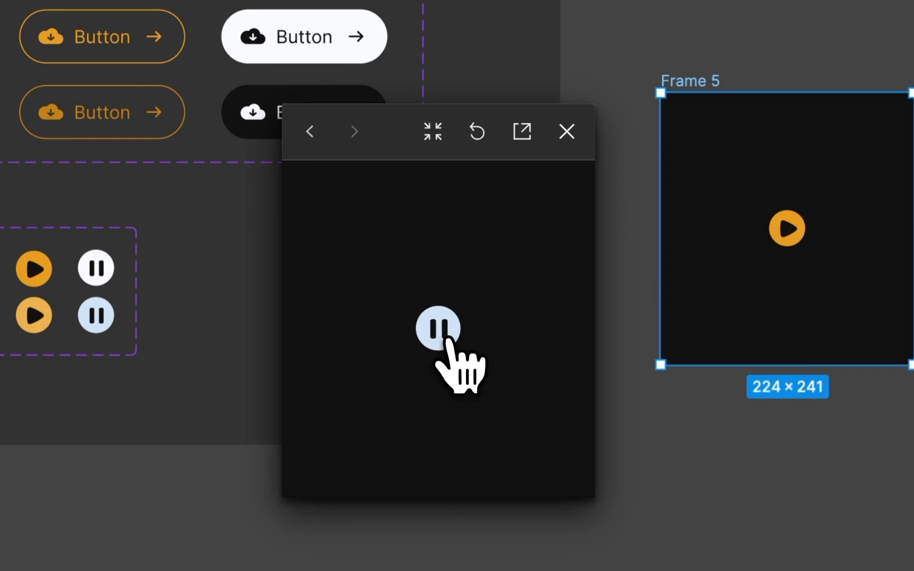
pyautogui.click(444, 336)
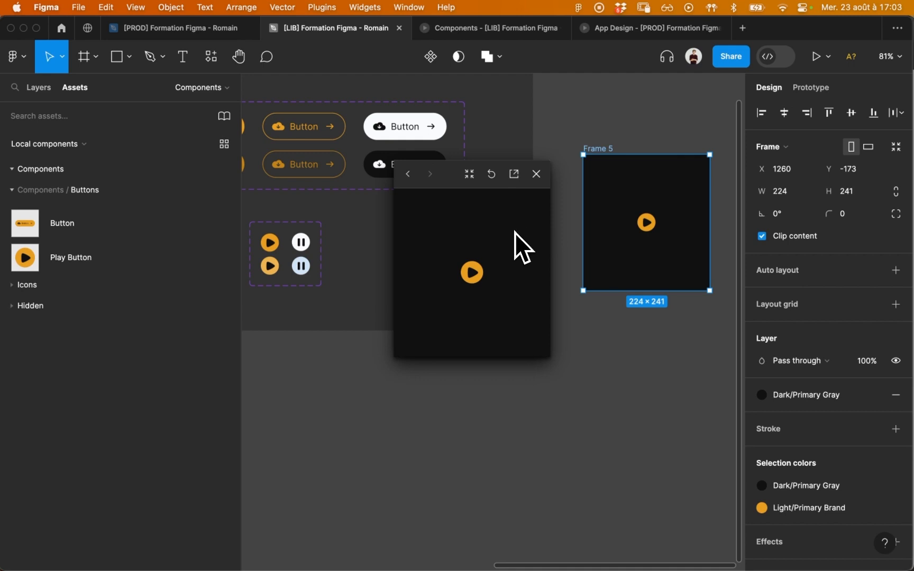
pyautogui.click(536, 174)
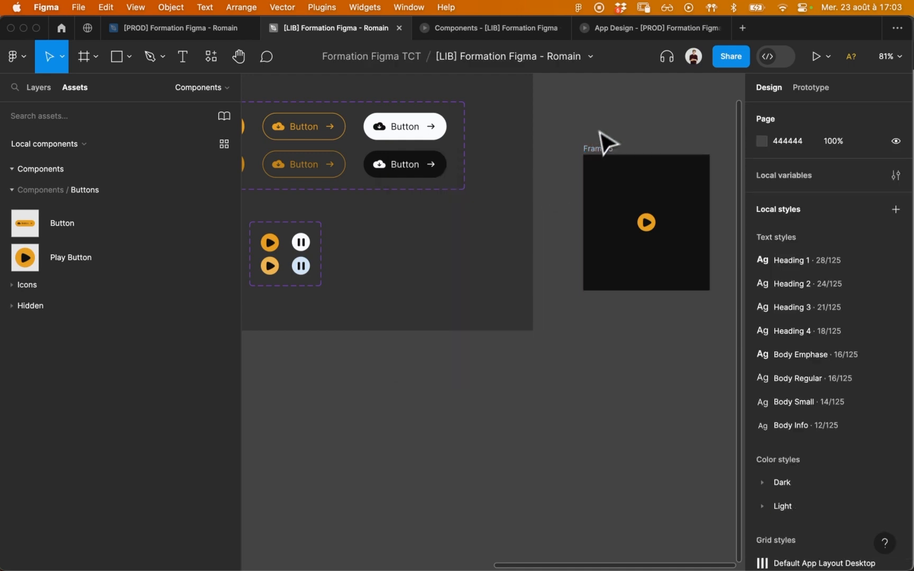
# Delete the test frame and return to the Buttons frame.
pyautogui.click(615, 164)
pyautogui.press('Delete')
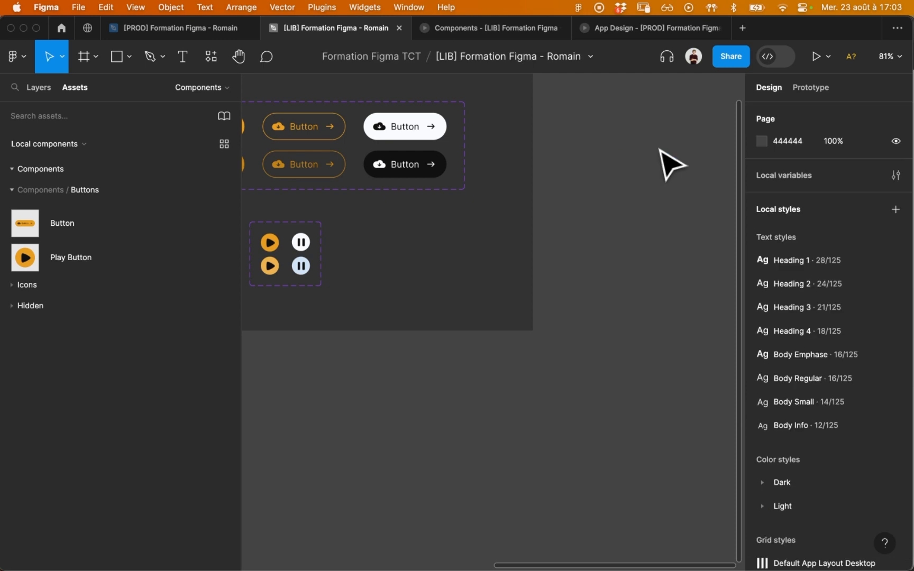
pyautogui.hscroll(-5, 470, 206)
pyautogui.hscroll(1, 547, 296)
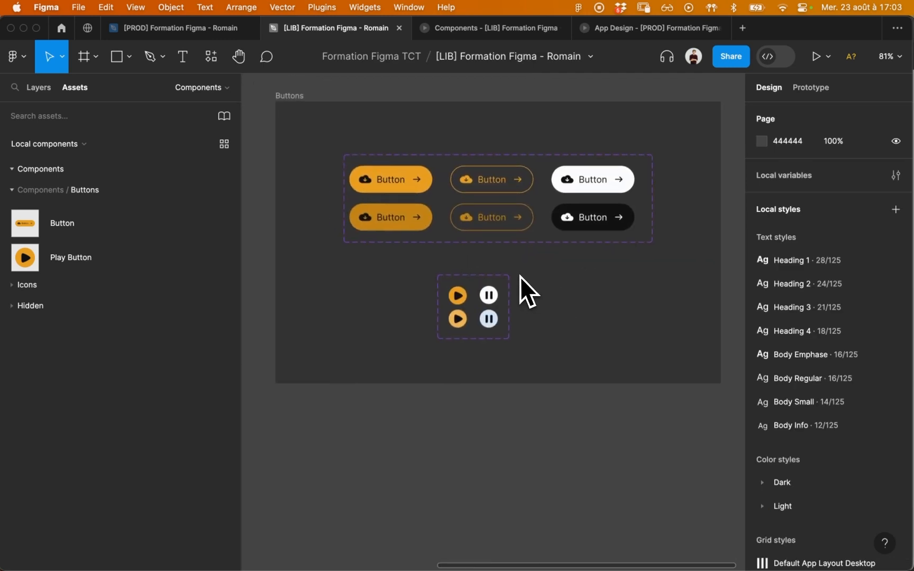